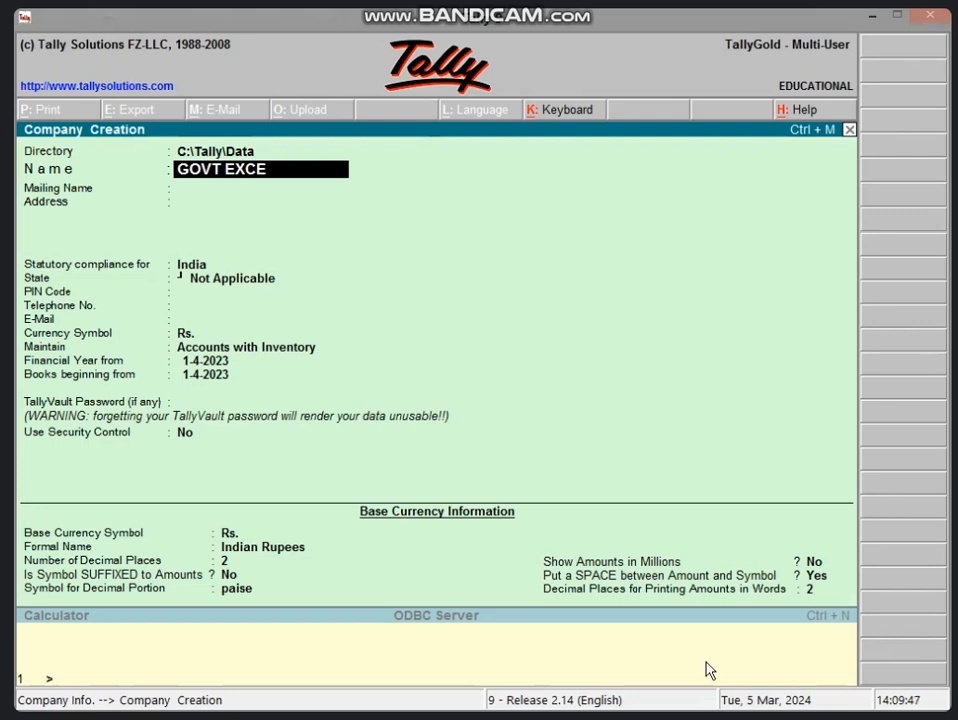
Step: Name the company GOVT EXCELLENCE SCHOOL and enter its address, Madhya Pradesh state and PIN
{"action": "type", "text": "ENCE"}
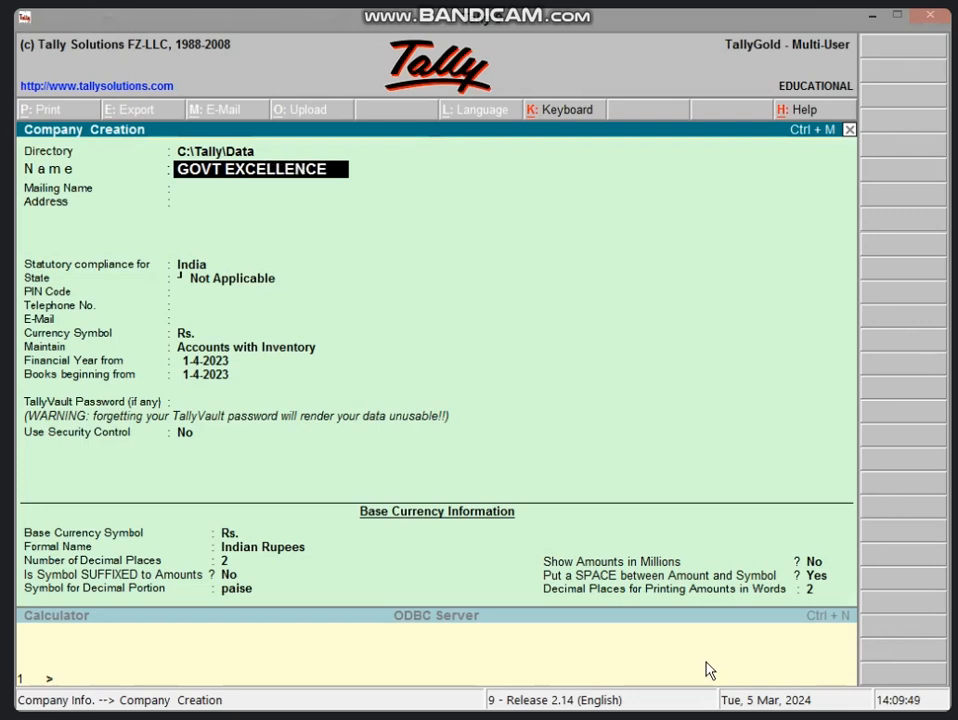
{"action": "type", "text": " SC"}
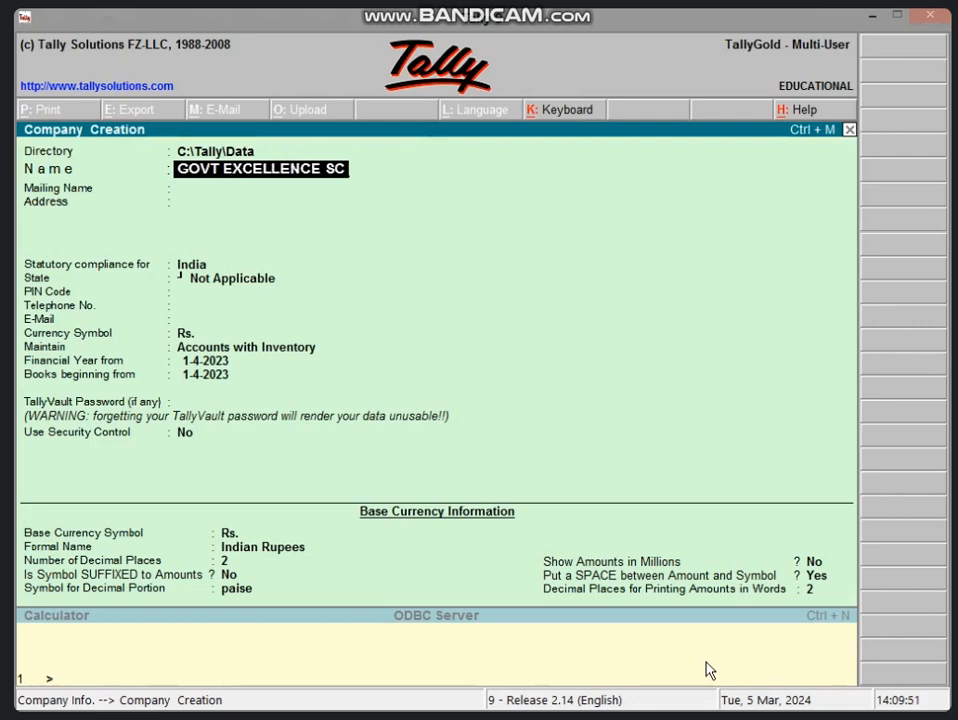
{"action": "type", "text": "HOOL"}
{"action": "key", "text": "Return"}
{"action": "key", "text": "Return"}
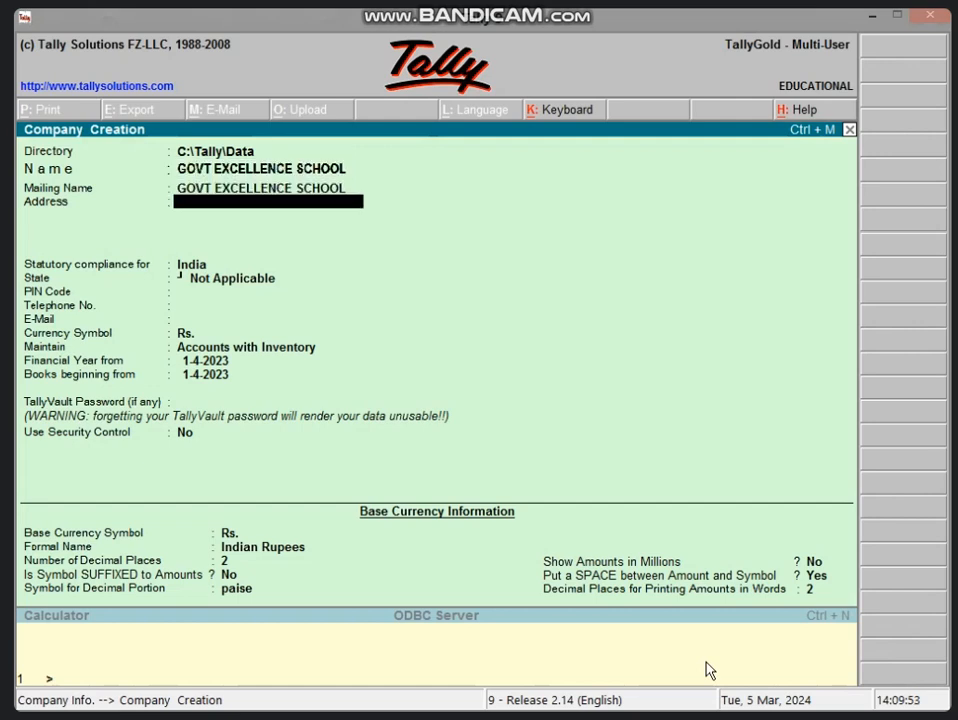
{"action": "type", "text": "VIDISHA"}
{"action": "key", "text": "Return"}
{"action": "key", "text": "Return"}
{"action": "key", "text": "Return"}
{"action": "type", "text": "MA"}
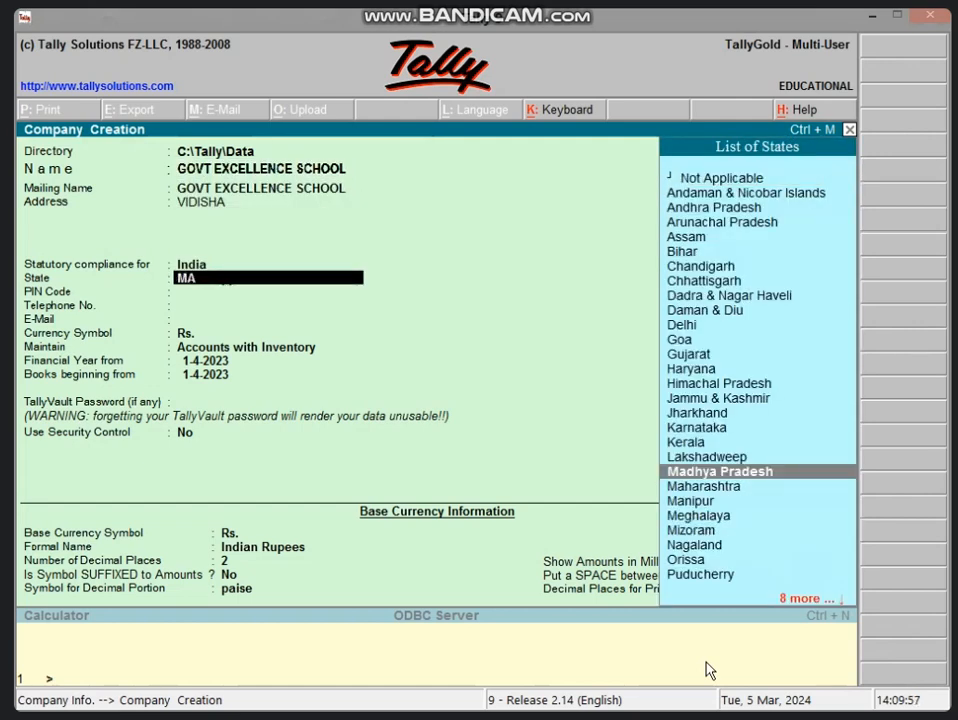
{"action": "key", "text": "Return"}
{"action": "type", "text": "464001"}
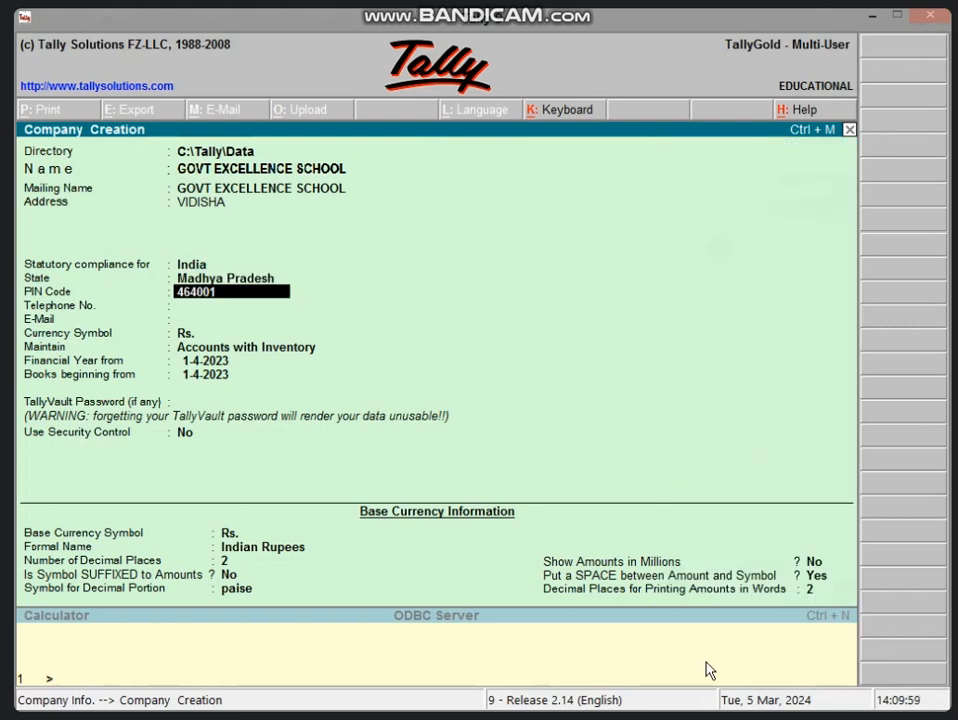
{"action": "key", "text": "Return"}
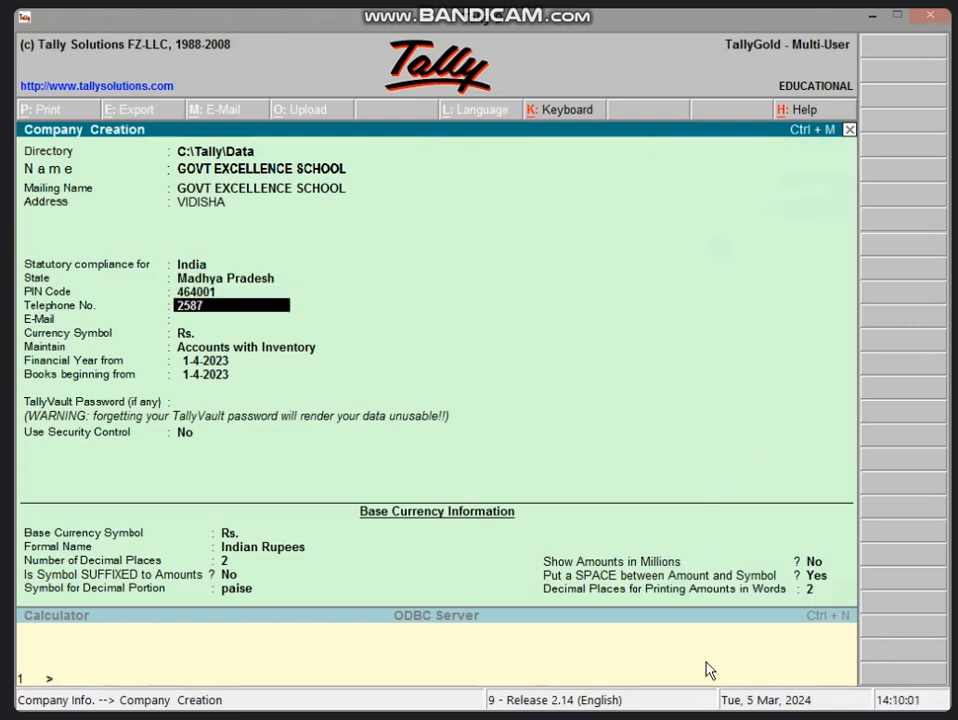
Step: Enter the telephone number, set Maintain to Accounts Only, and save the company
{"action": "key", "text": "Return"}
{"action": "key", "text": "Return"}
{"action": "key", "text": "Return"}
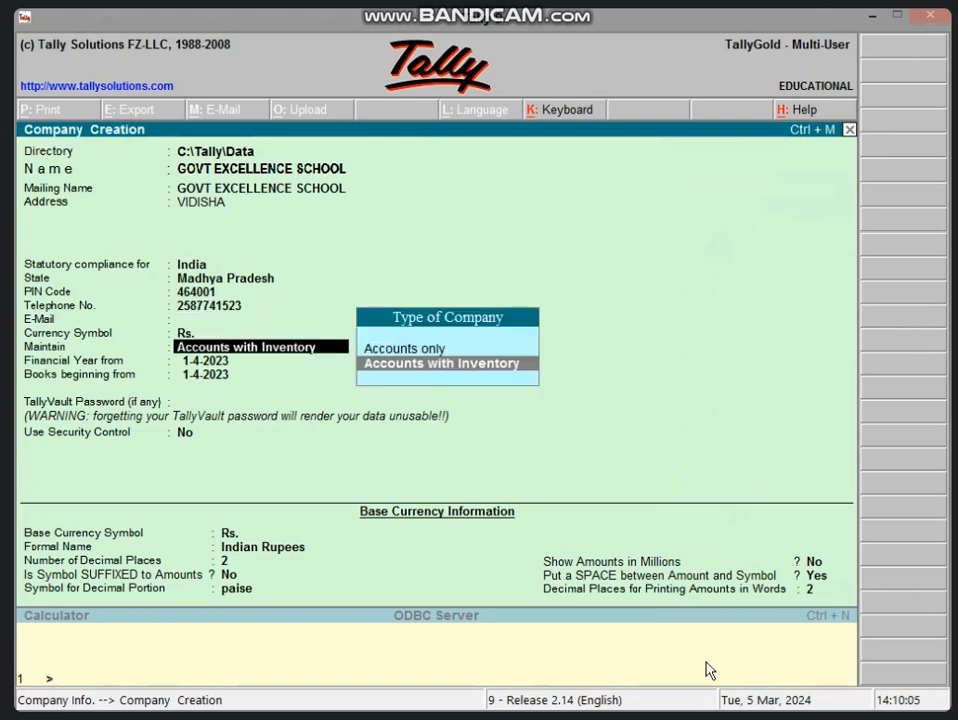
{"action": "key", "text": "Up"}
{"action": "key", "text": "Return"}
{"action": "key", "text": "ctrl+a"}
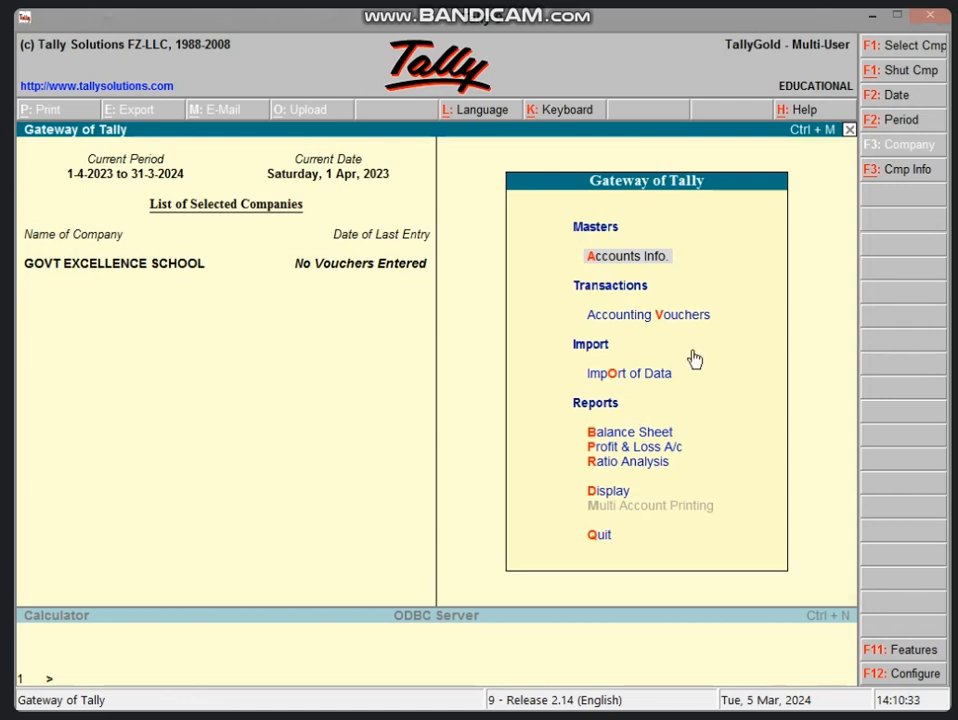
Step: Bring up Company Features (F11) once the company setup has finished
{"action": "key", "text": "F11"}
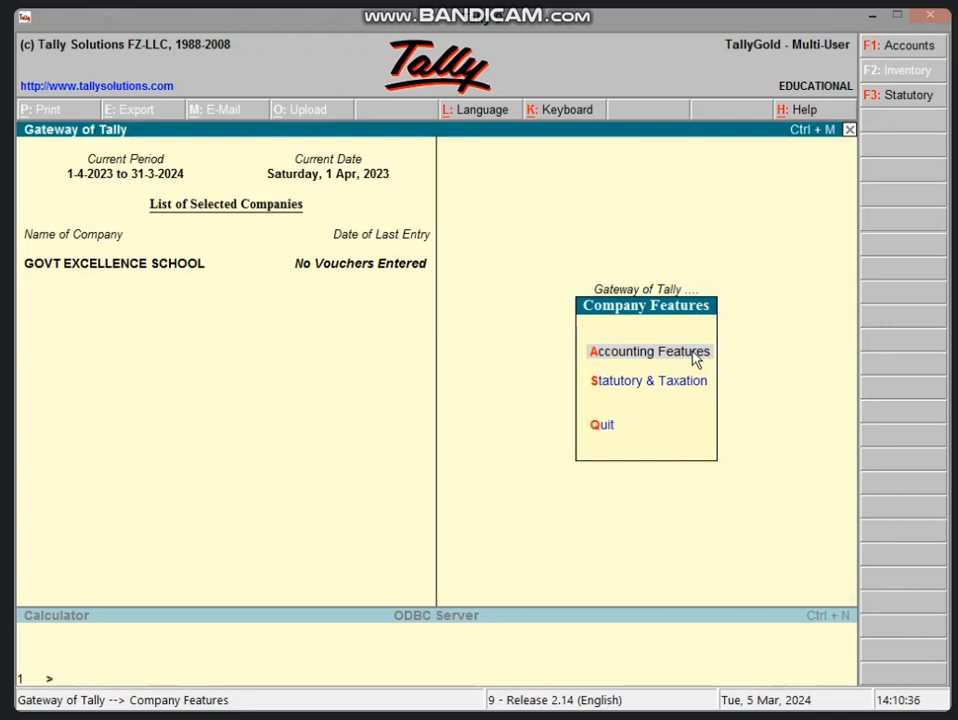
Step: Set Maintain Payroll to Yes in Accounting Features and accept the change
{"action": "left_click", "coordinate": [693, 355]}
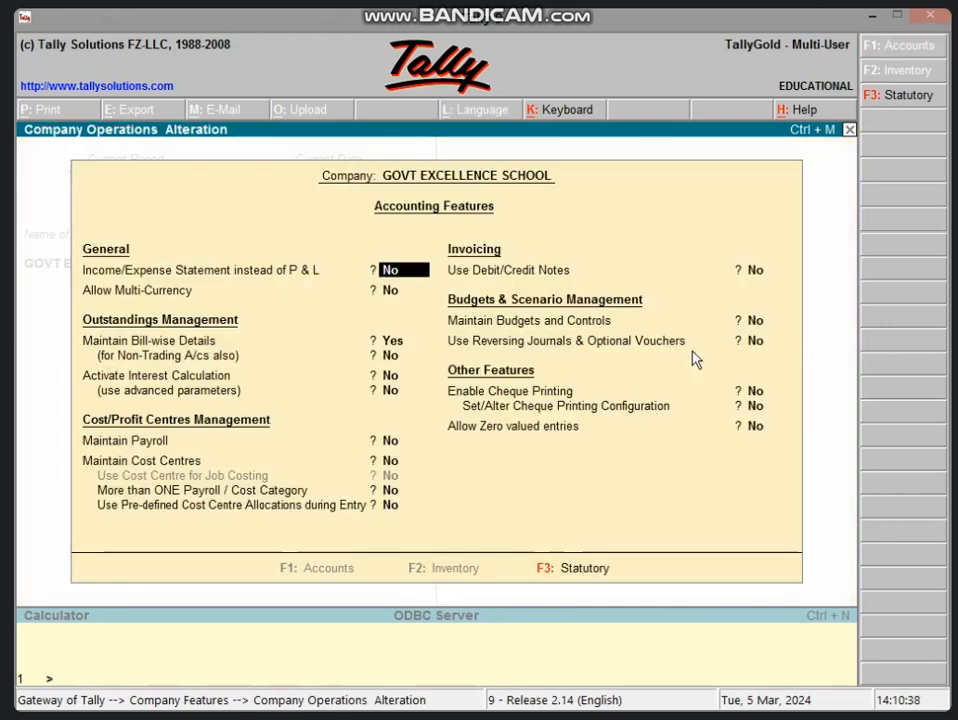
{"action": "key", "text": "Return"}
{"action": "key", "text": "Return"}
{"action": "key", "text": "Return"}
{"action": "key", "text": "Return"}
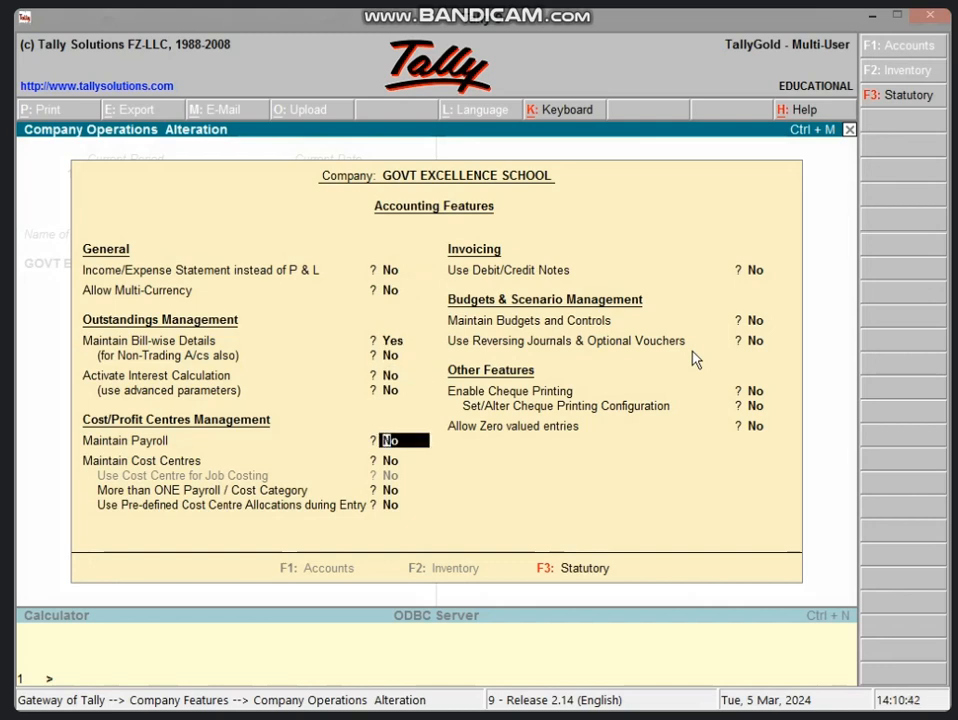
{"action": "type", "text": "y"}
{"action": "key", "text": "Return"}
{"action": "key", "text": "Return"}
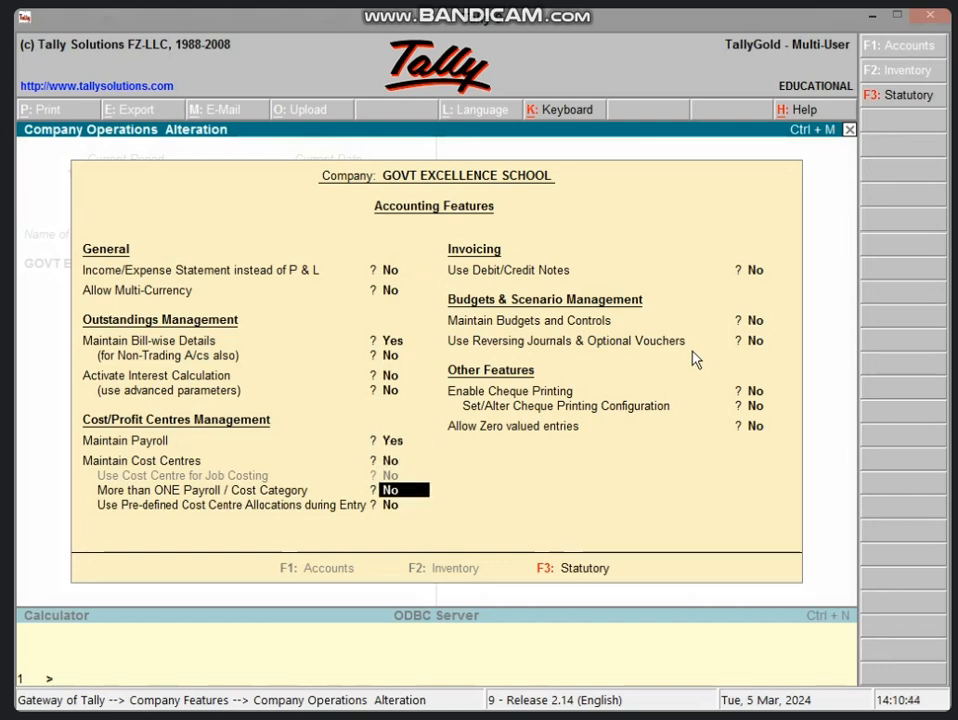
{"action": "key", "text": "Return"}
{"action": "key", "text": "Return"}
{"action": "key", "text": "Return"}
{"action": "key", "text": "Return"}
{"action": "key", "text": "Return"}
{"action": "key", "text": "Return"}
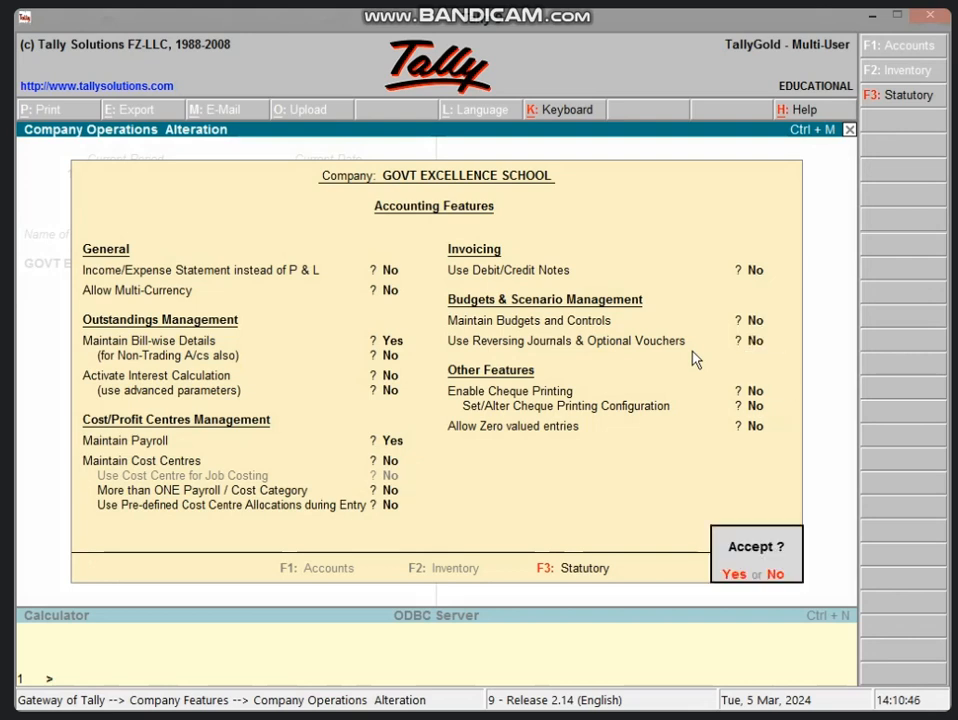
{"action": "key", "text": "Return"}
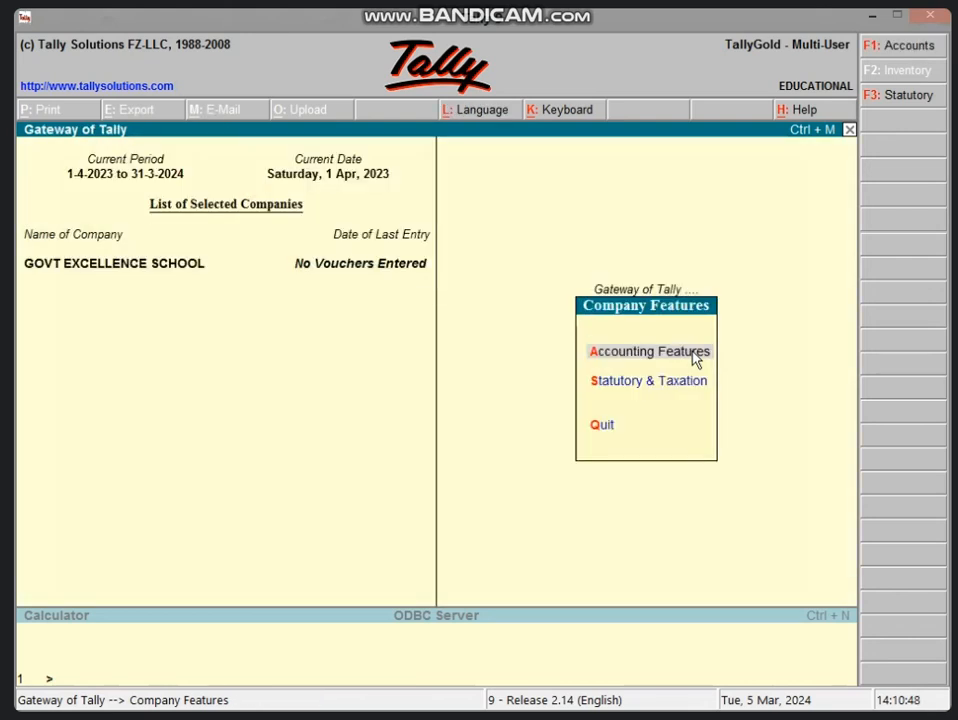
Step: Return to the Gateway of Tally and go into Payroll Info
{"action": "key", "text": "Escape"}
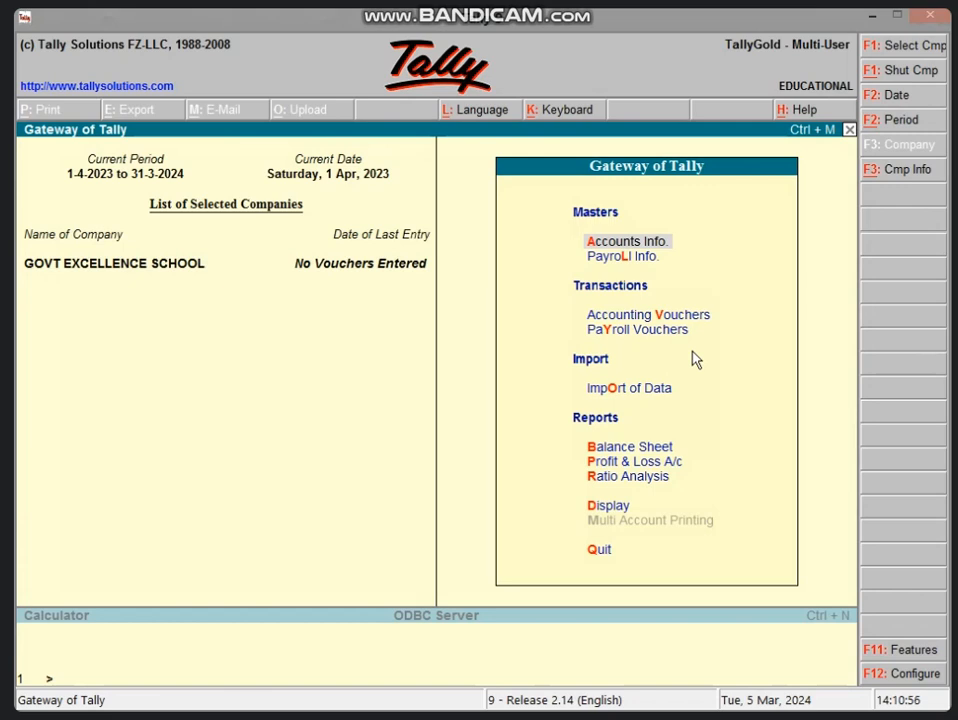
{"action": "key", "text": "Down"}
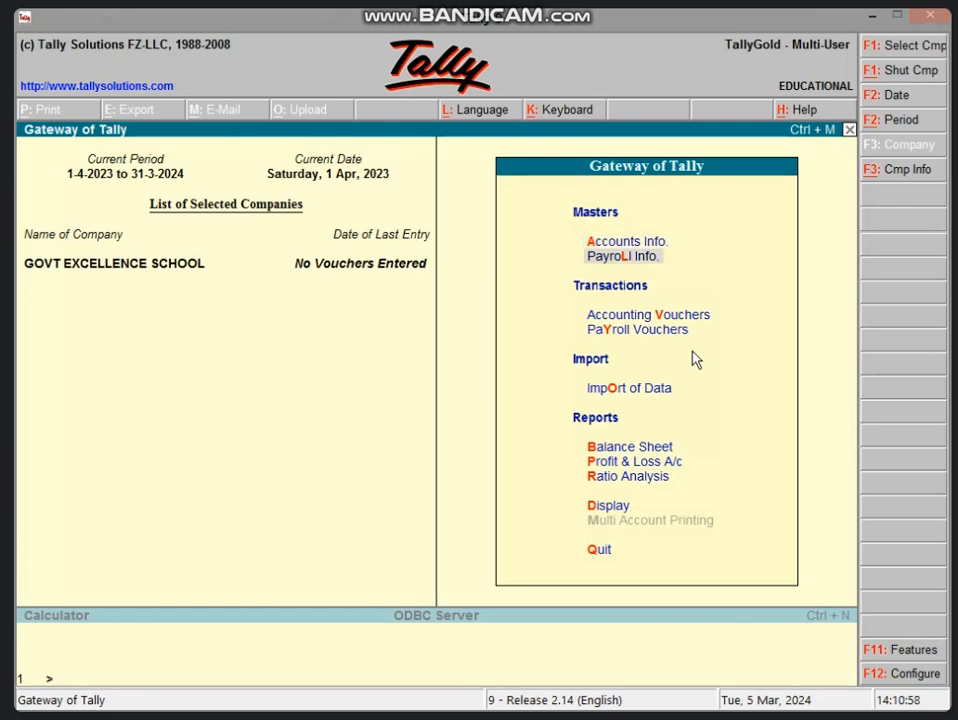
{"action": "key", "text": "Return"}
Step: Create pay head SALARY: Earnings for Employees, under Direct Expenses, As User Defined Value
{"action": "key", "text": "Return"}
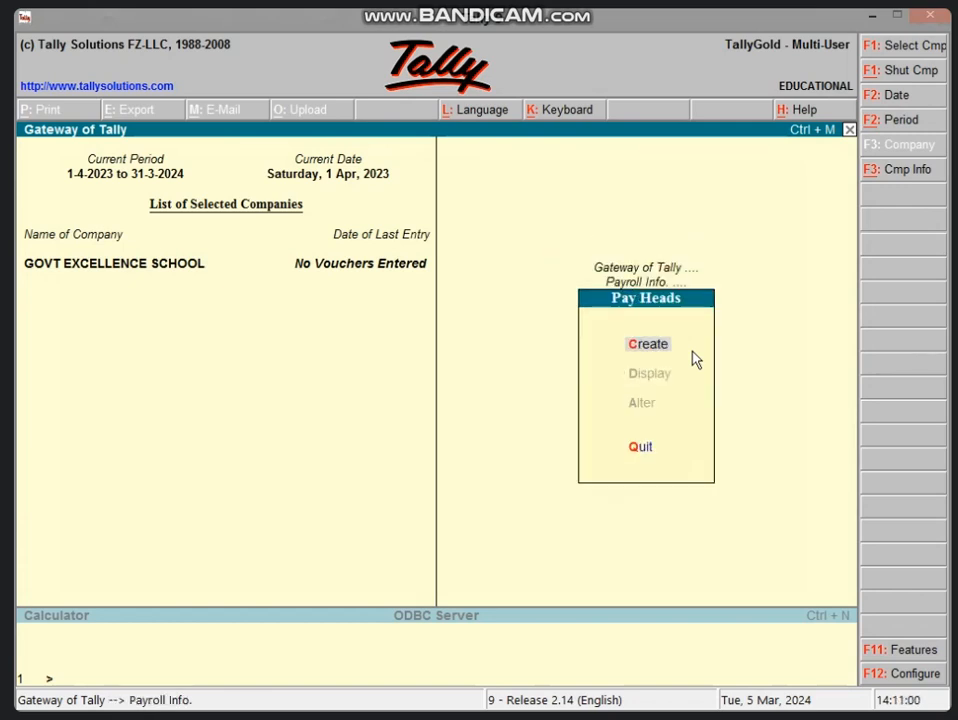
{"action": "key", "text": "Return"}
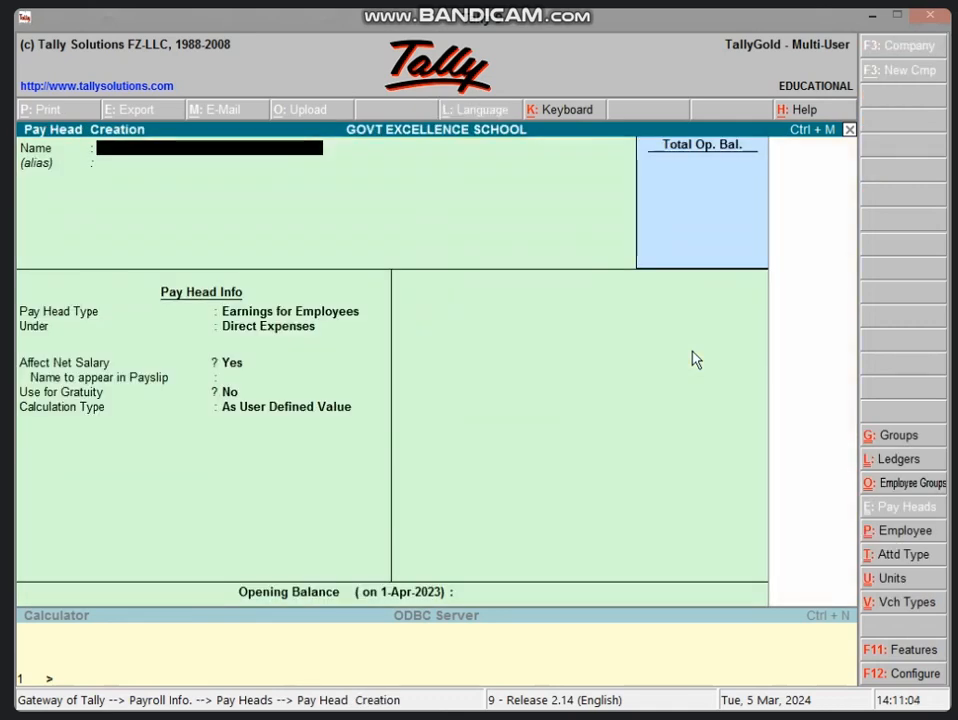
{"action": "type", "text": "SALARY"}
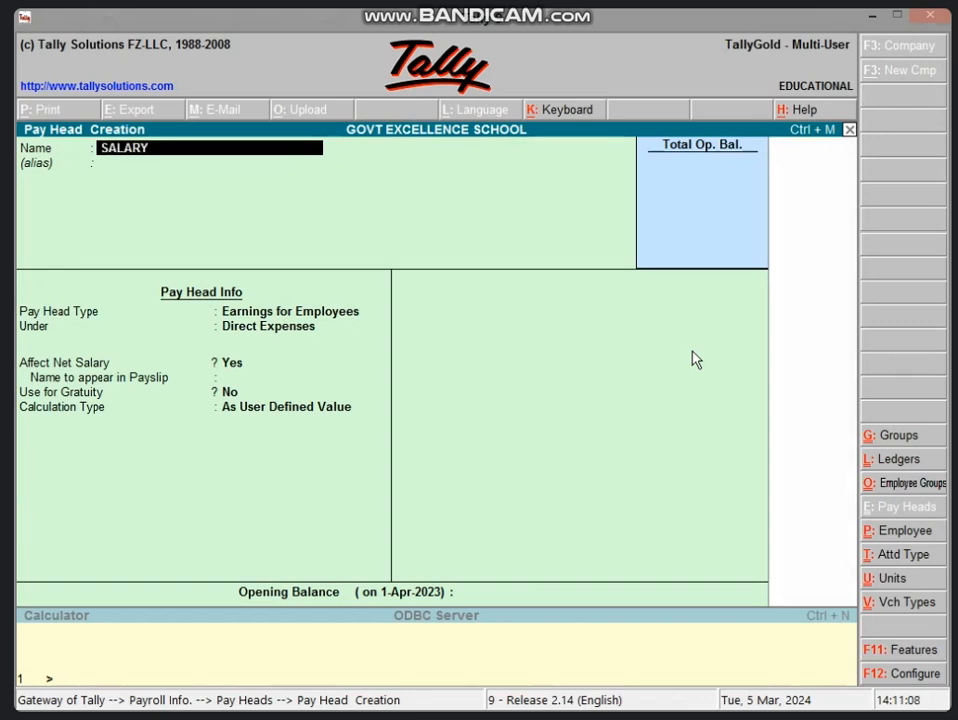
{"action": "key", "text": "Return"}
{"action": "key", "text": "Return"}
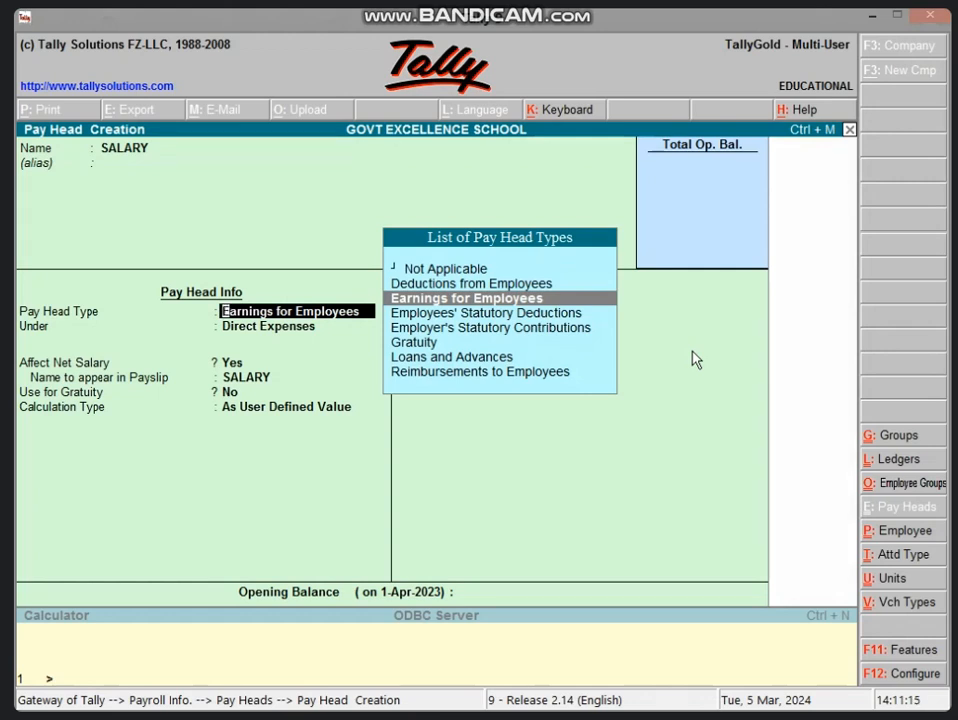
{"action": "key", "text": "Return"}
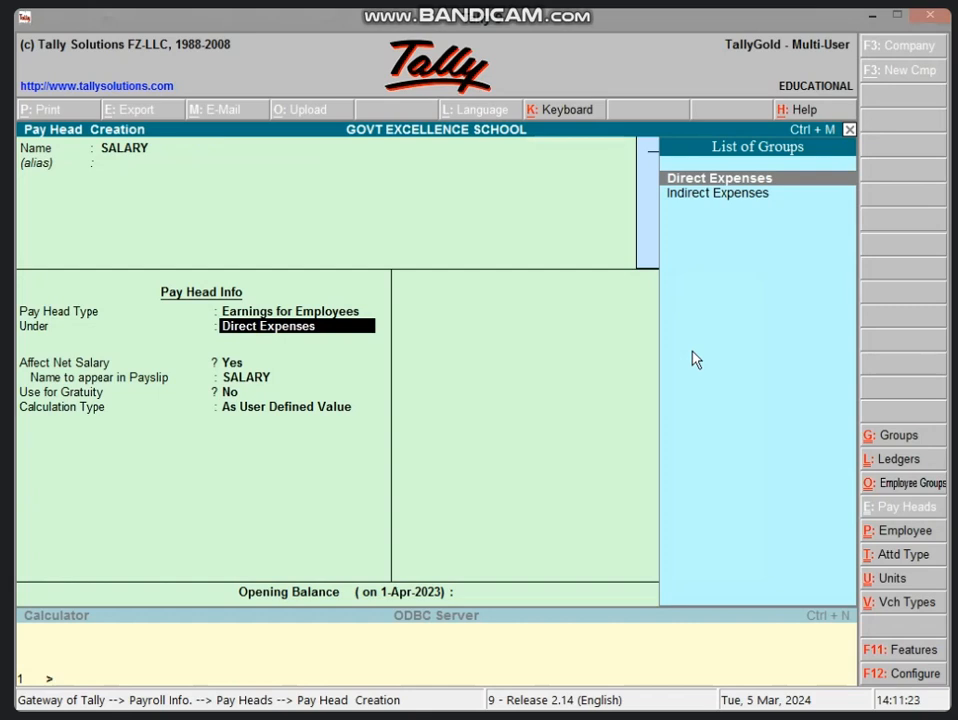
{"action": "key", "text": "Return"}
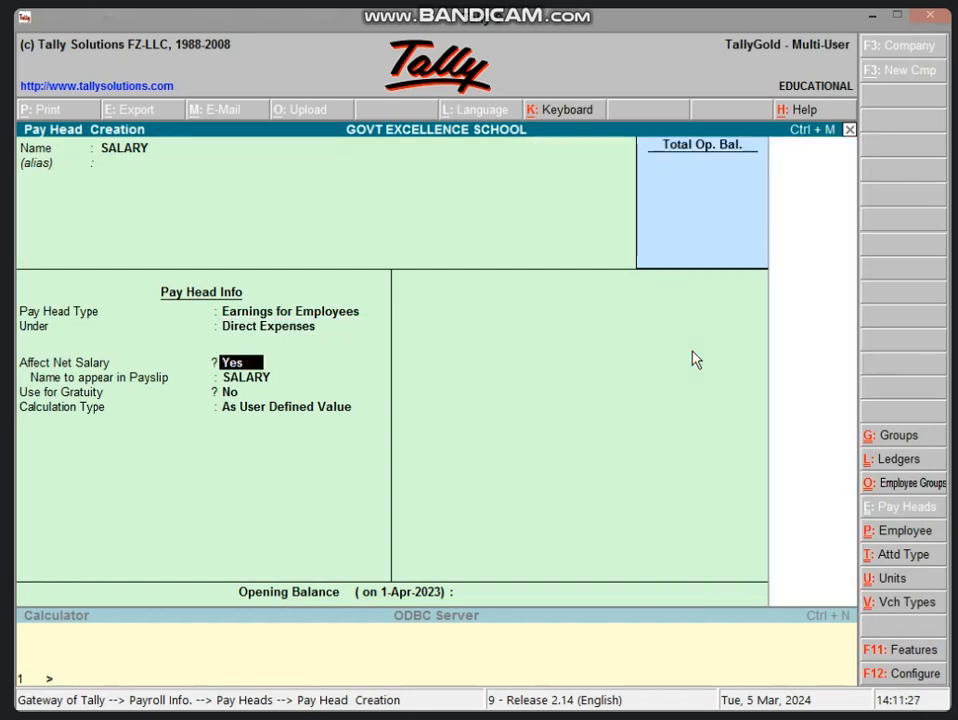
{"action": "key", "text": "Return"}
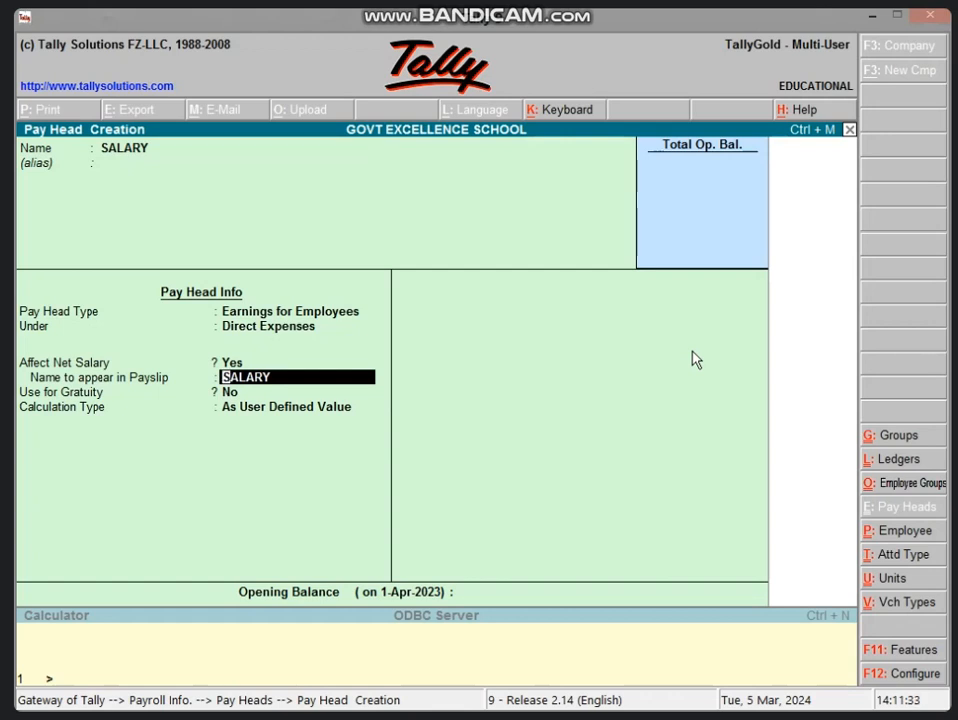
{"action": "key", "text": "Return"}
{"action": "key", "text": "Return"}
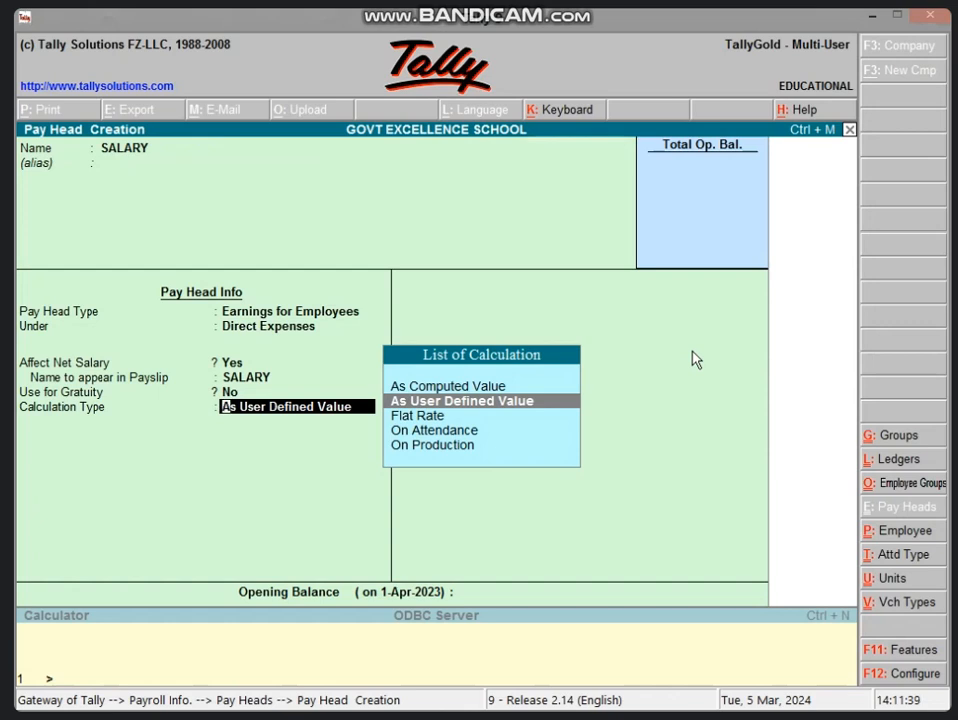
{"action": "key", "text": "Return"}
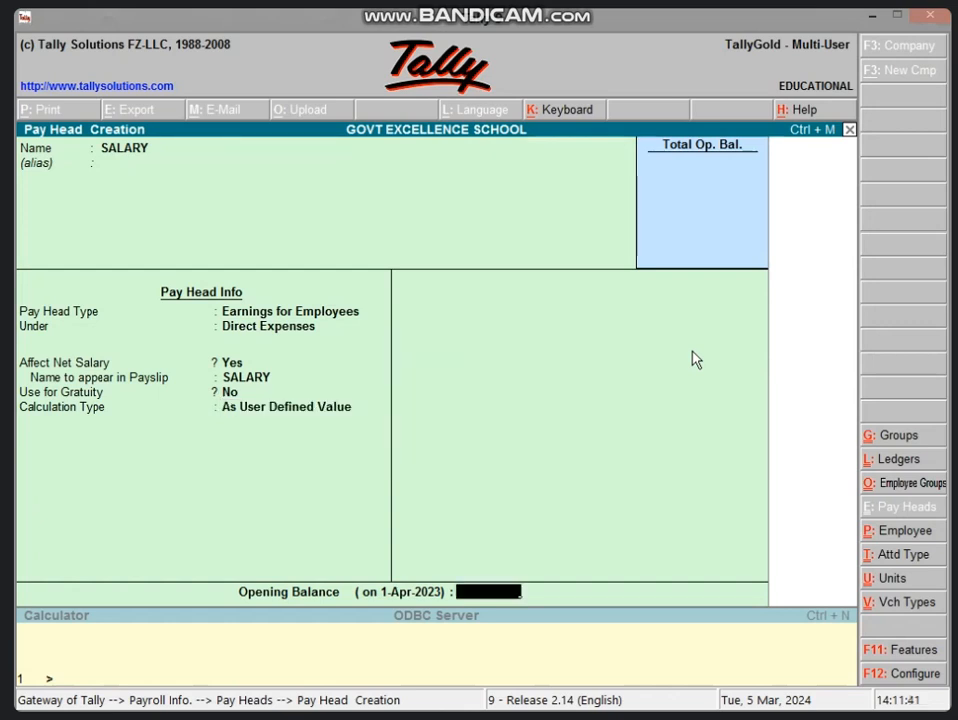
{"action": "key", "text": "Return"}
{"action": "key", "text": "Return"}
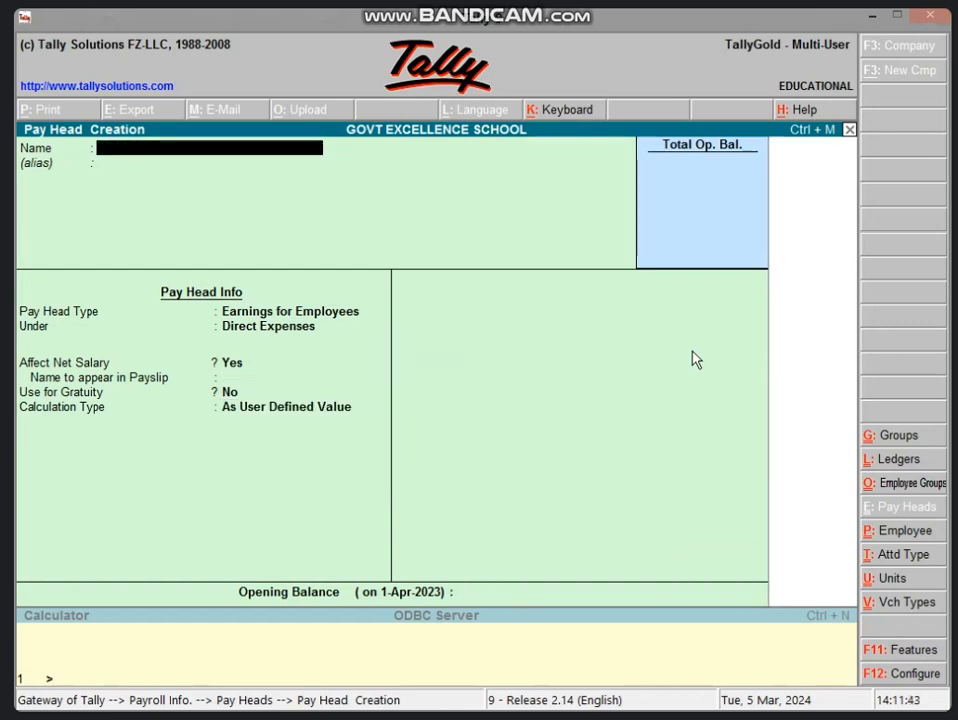
Step: Create pay head LEAVE: Deductions From Employees, under Current Liabilities, As User Defined Value
{"action": "type", "text": "LEAVE"}
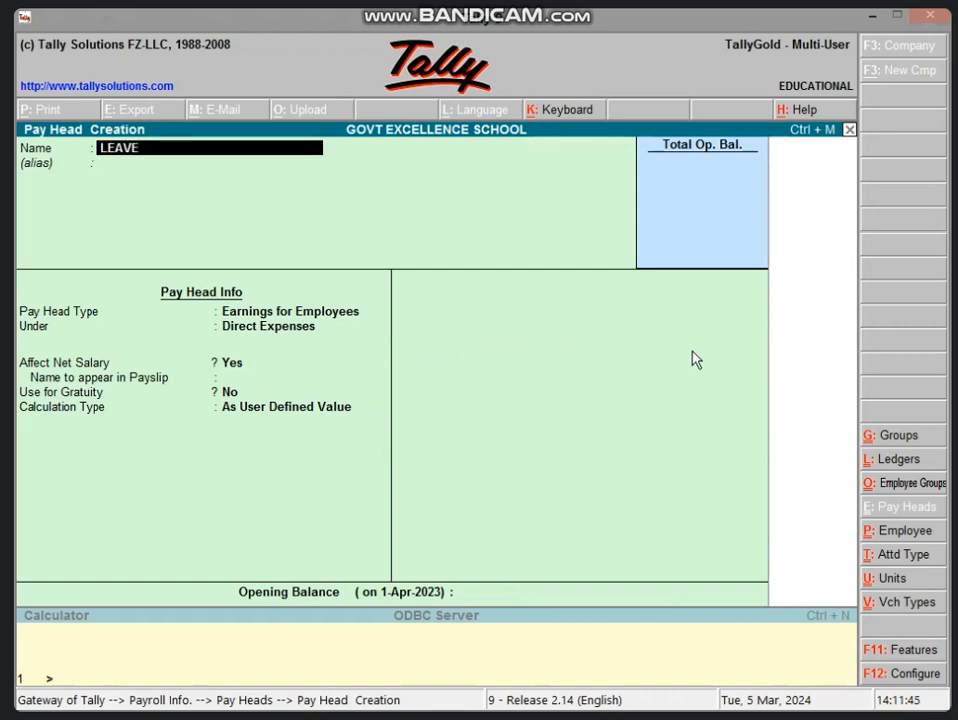
{"action": "key", "text": "Return"}
{"action": "key", "text": "Return"}
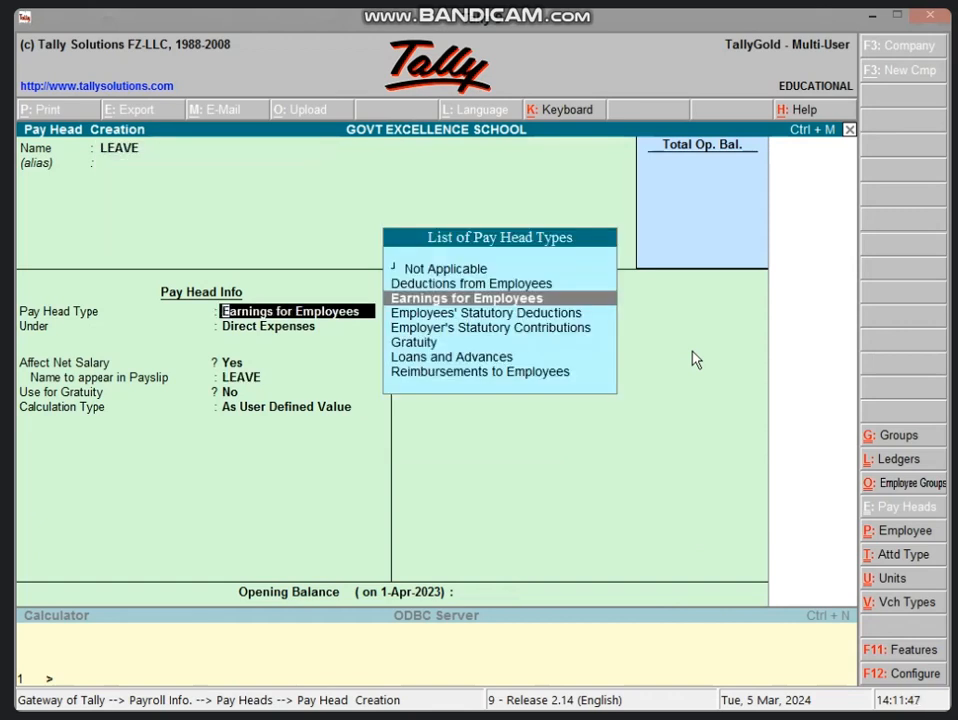
{"action": "key", "text": "Up"}
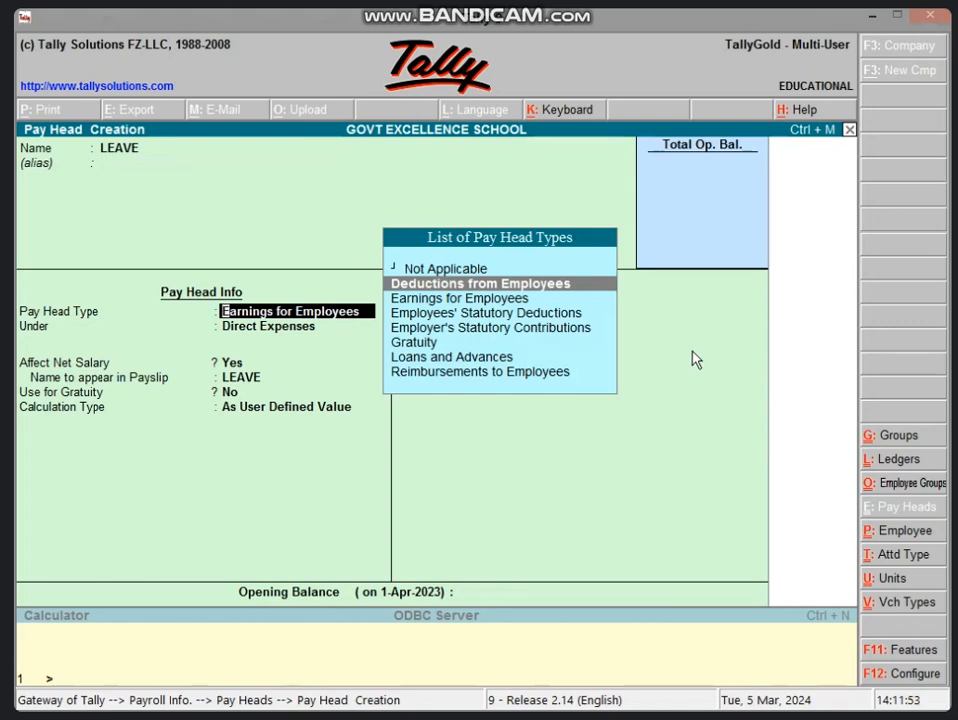
{"action": "key", "text": "Return"}
{"action": "key", "text": "Down"}
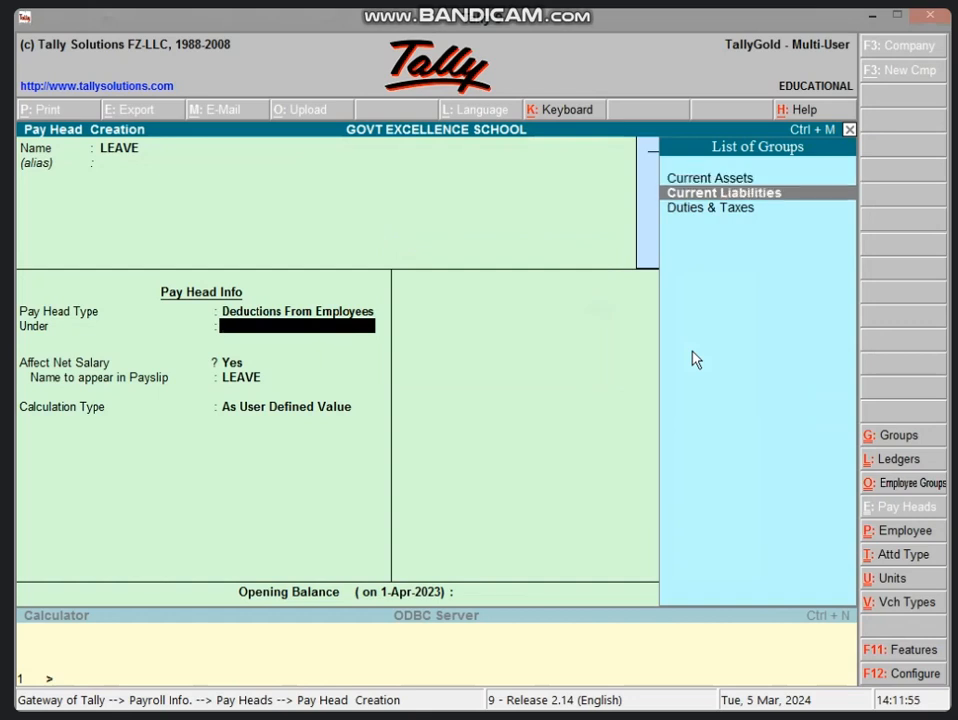
{"action": "key", "text": "Return"}
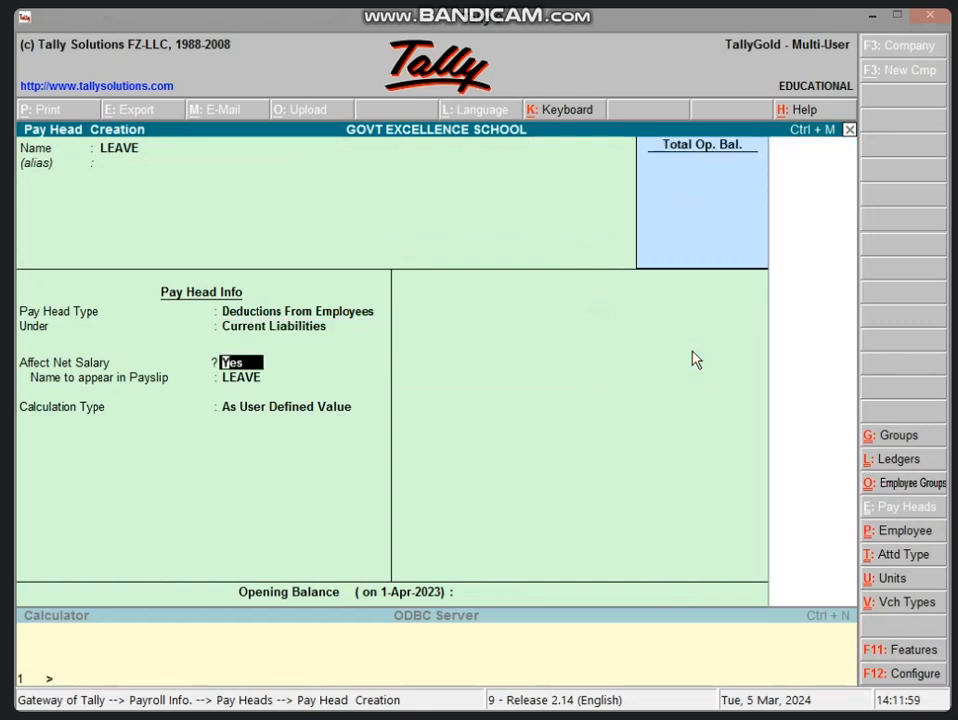
{"action": "key", "text": "Return"}
{"action": "key", "text": "Return"}
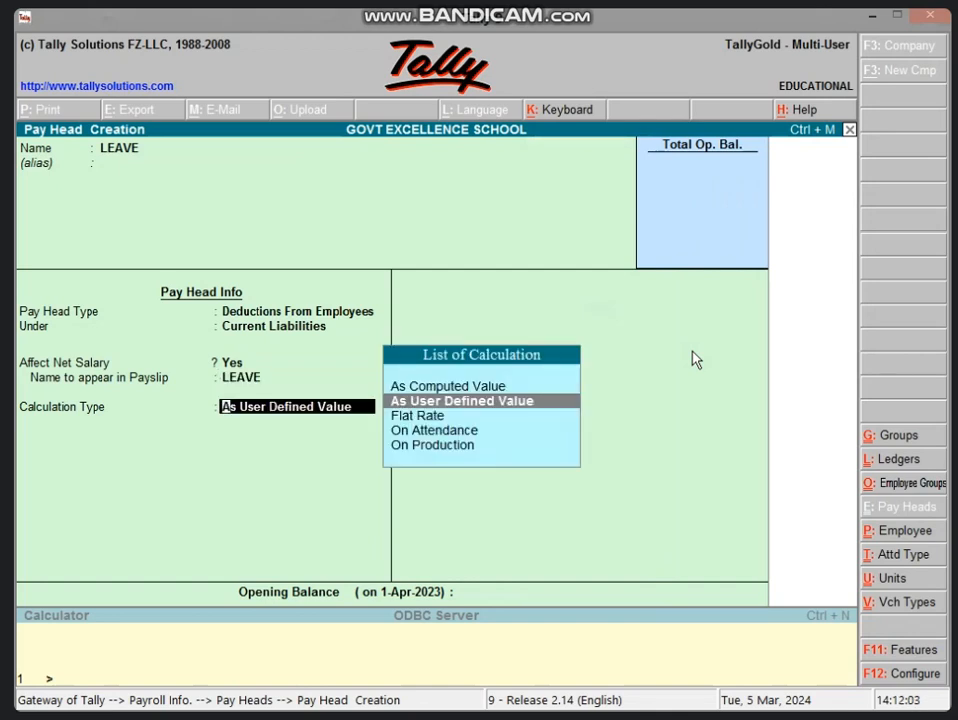
{"action": "key", "text": "Return"}
{"action": "key", "text": "Return"}
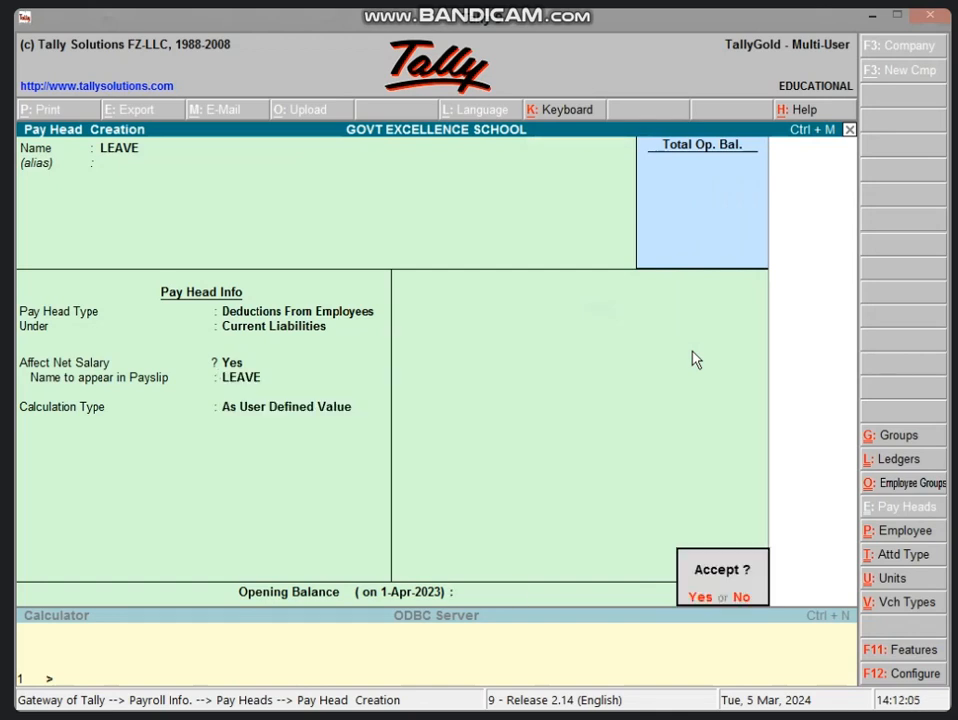
{"action": "key", "text": "Return"}
Step: Create pay head ABS: Deductions From Employees, under Current Liabilities, As User Defined Value
{"action": "type", "text": "ABS"}
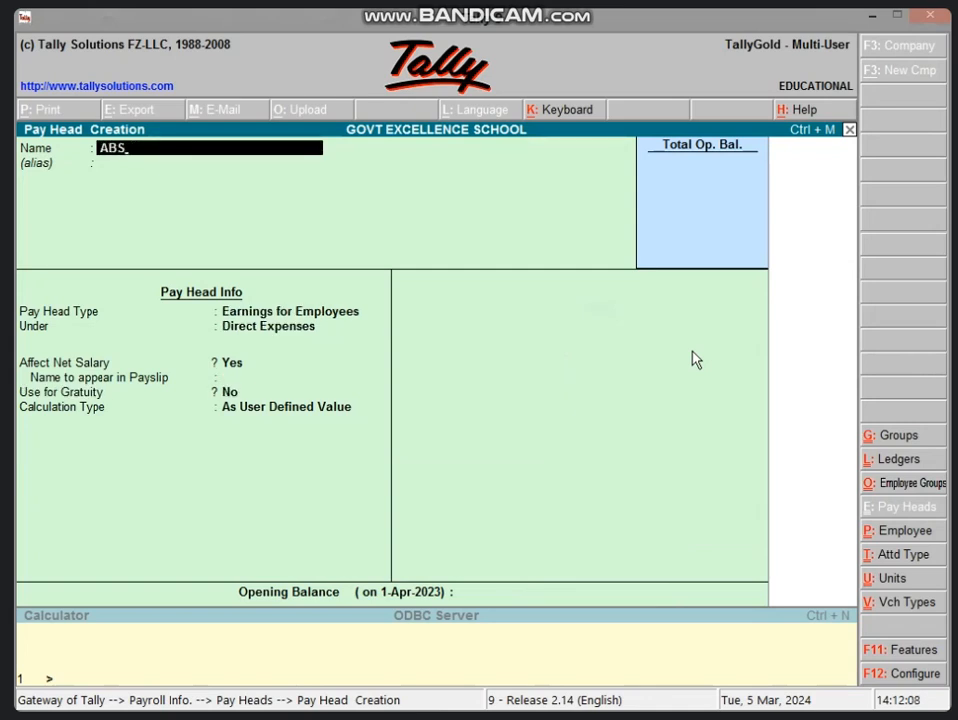
{"action": "key", "text": "Return"}
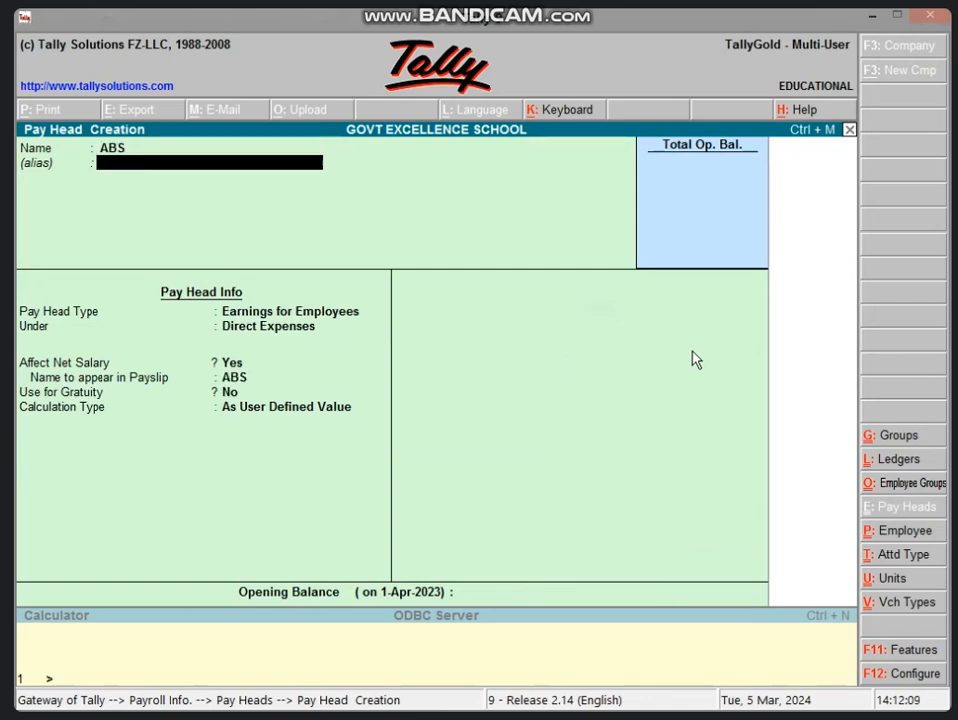
{"action": "key", "text": "Return"}
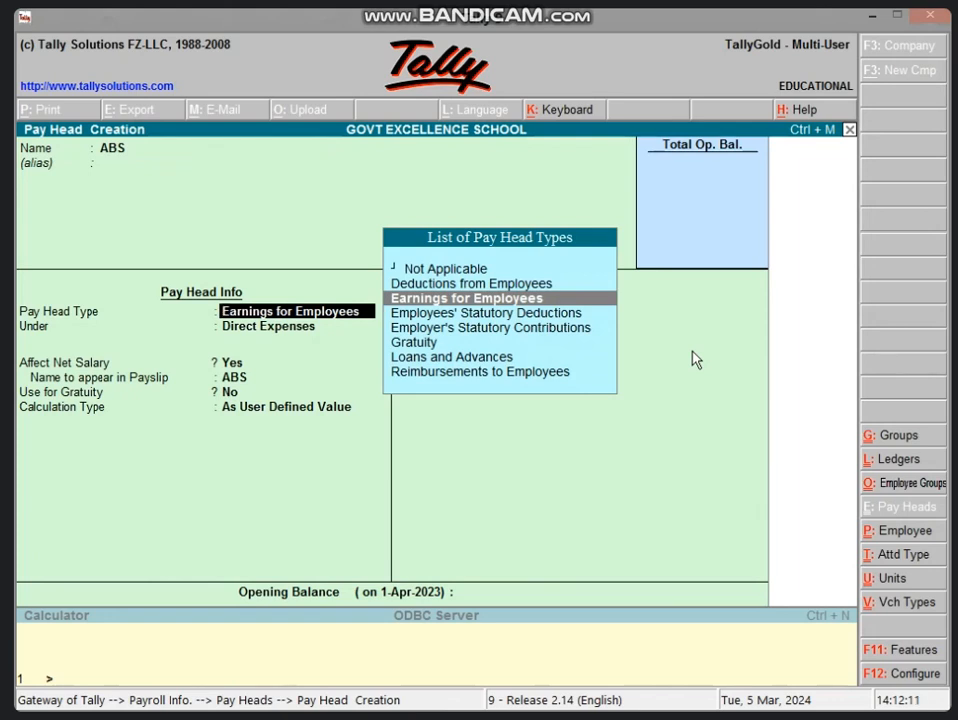
{"action": "key", "text": "Up"}
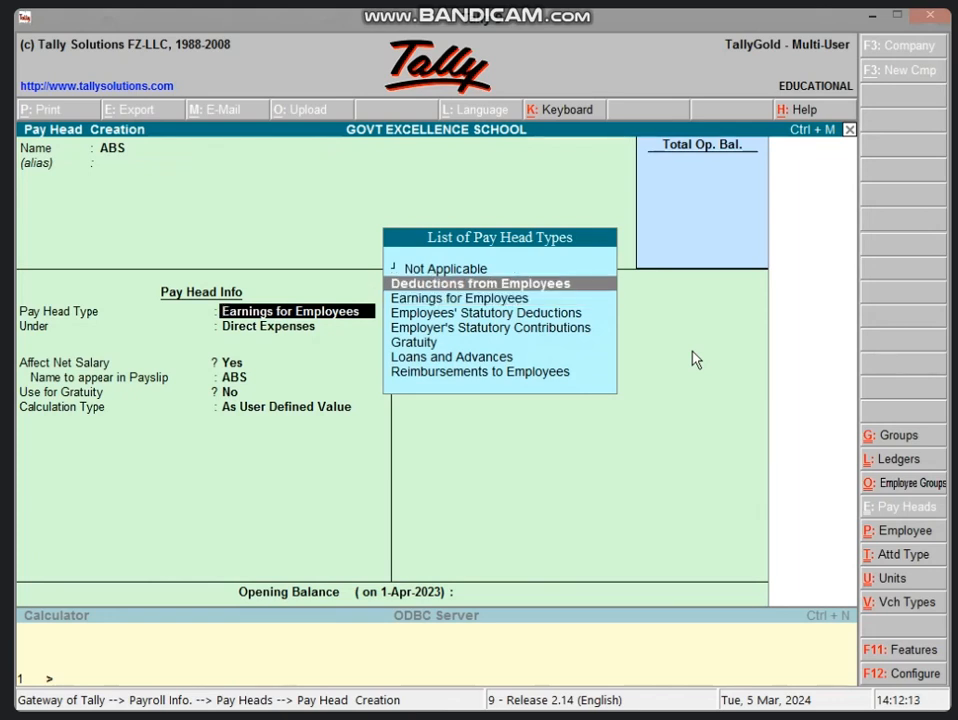
{"action": "key", "text": "Return"}
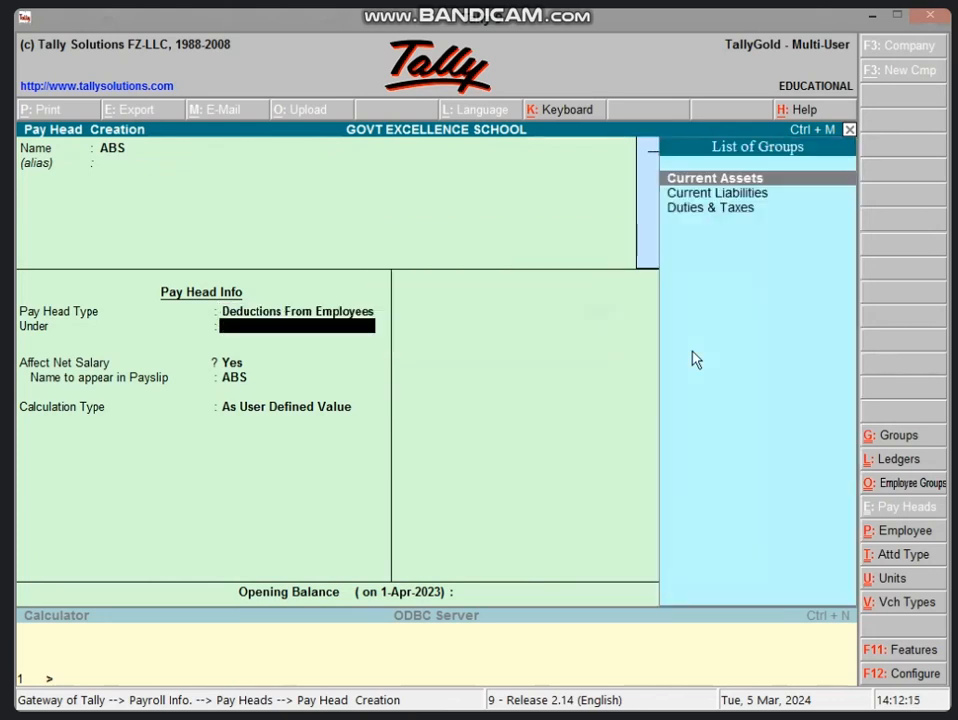
{"action": "key", "text": "Down"}
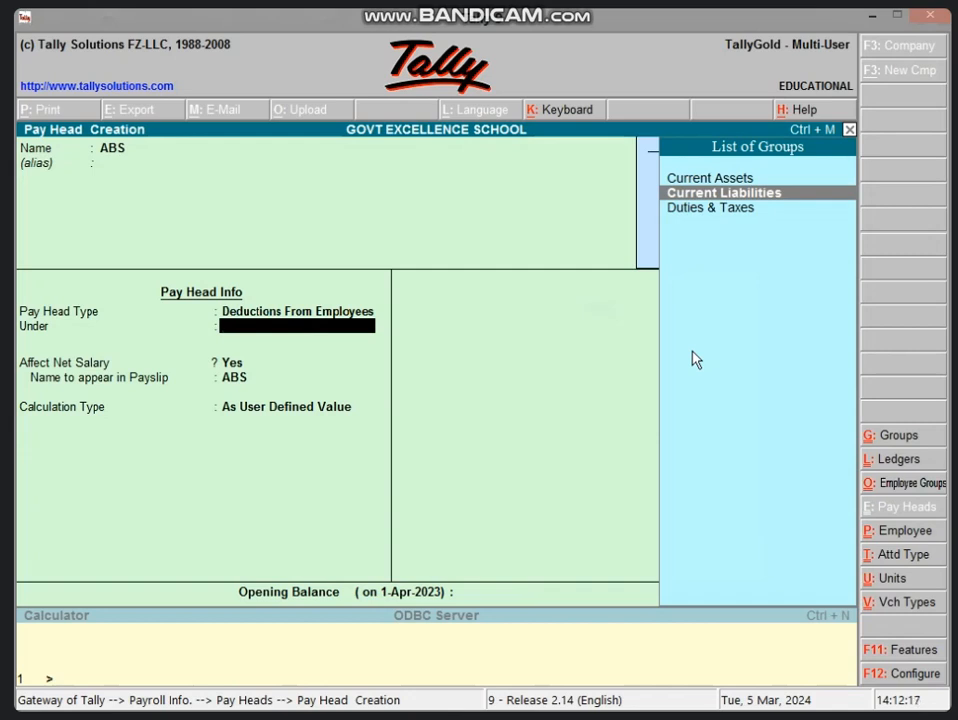
{"action": "key", "text": "Return"}
{"action": "key", "text": "Return"}
{"action": "key", "text": "Return"}
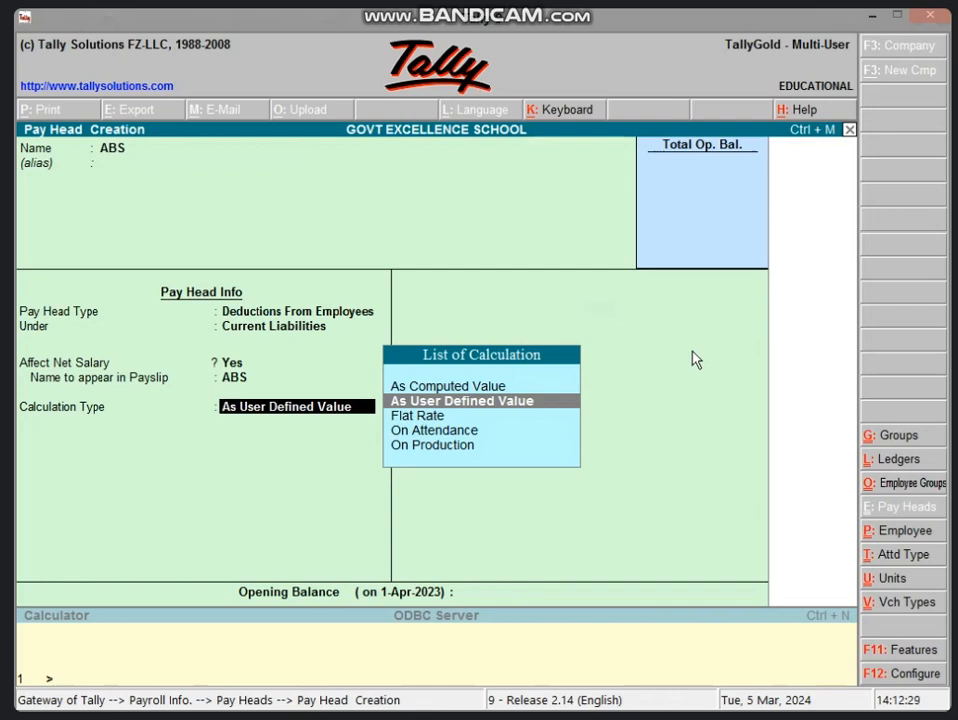
{"action": "key", "text": "Return"}
{"action": "key", "text": "Return"}
{"action": "key", "text": "Return"}
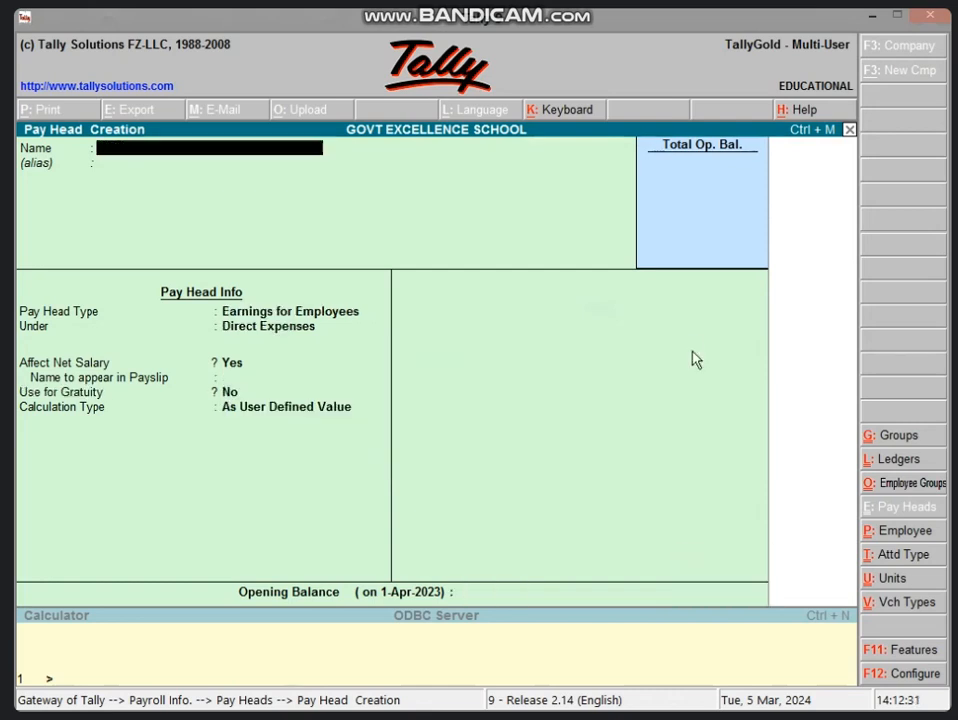
Step: Quit pay head creation and return to the Payroll Info menu
{"action": "key", "text": "Escape"}
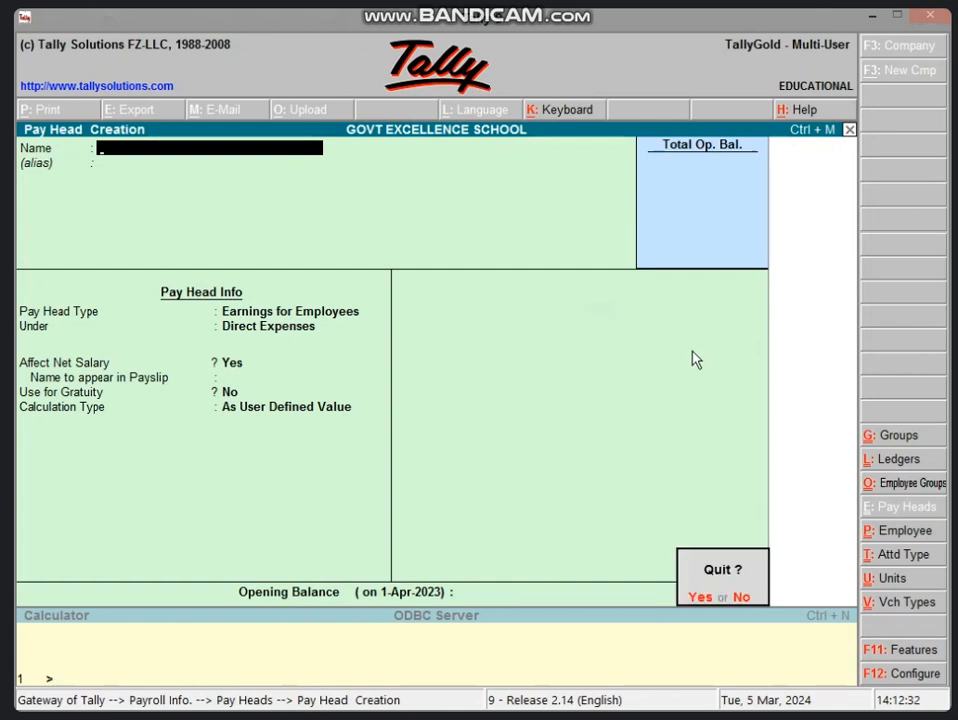
{"action": "key", "text": "Return"}
{"action": "key", "text": "Escape"}
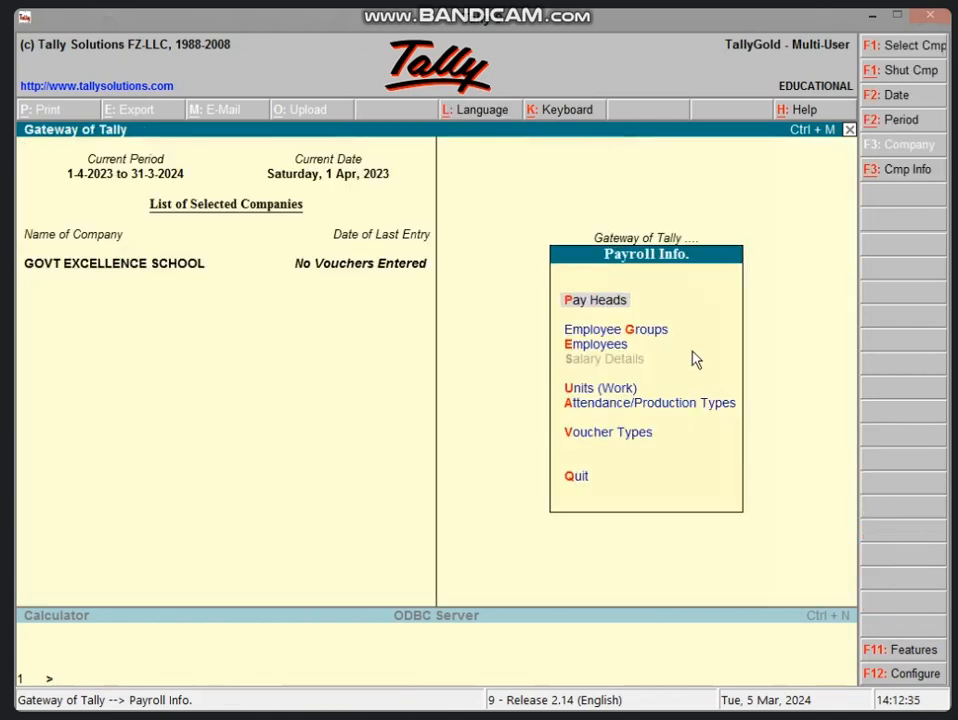
Step: Start creating a single employee group from Payroll Info > Employee Groups
{"action": "key", "text": "Down"}
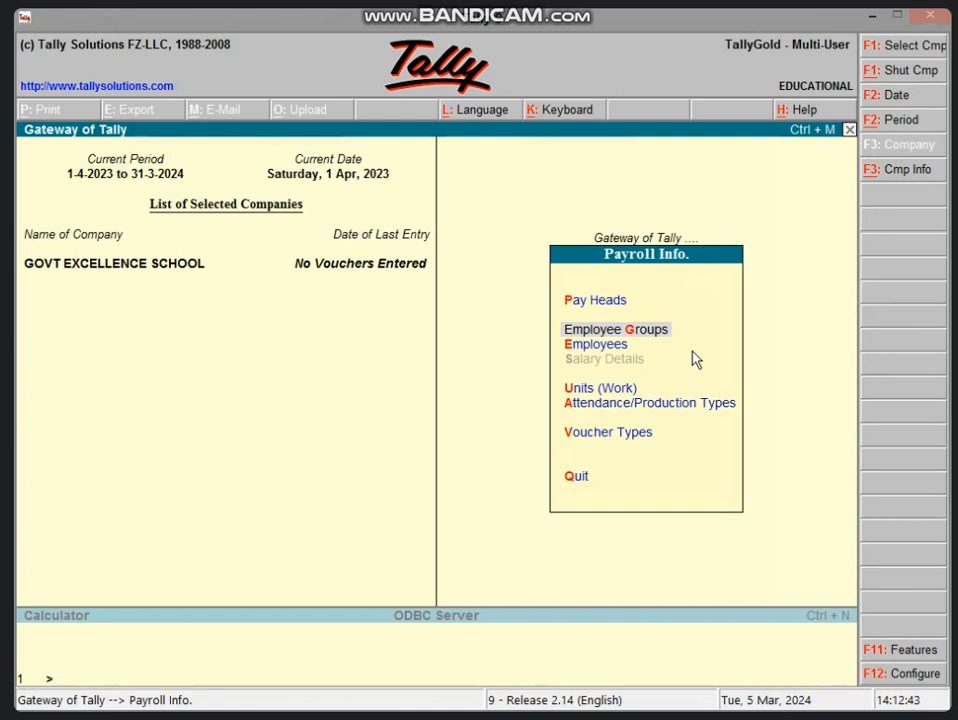
{"action": "key", "text": "Escape"}
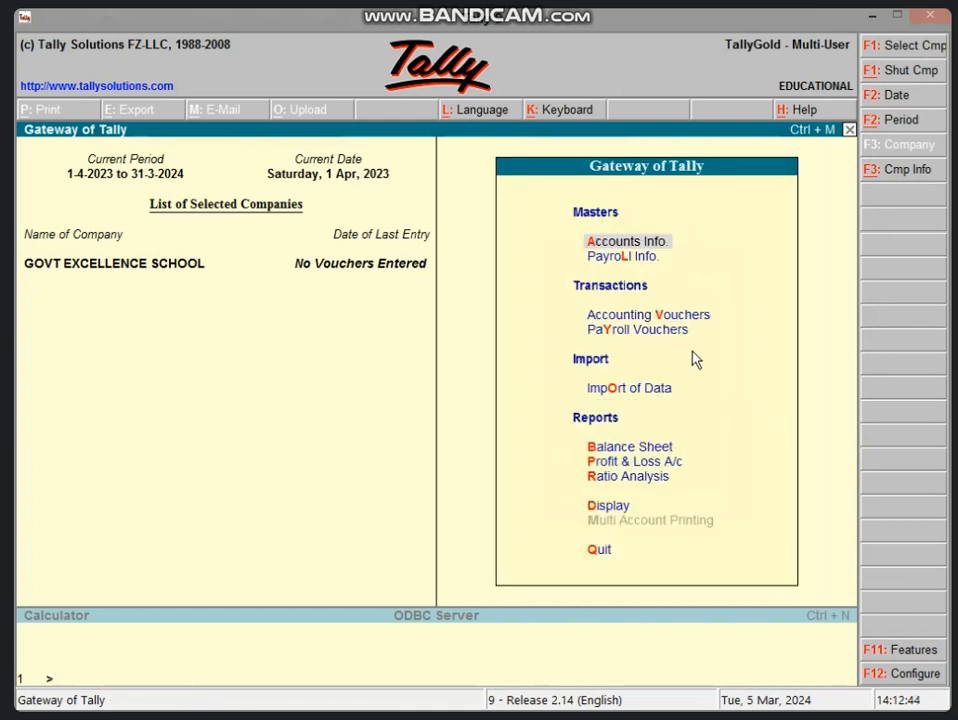
{"action": "key", "text": "l"}
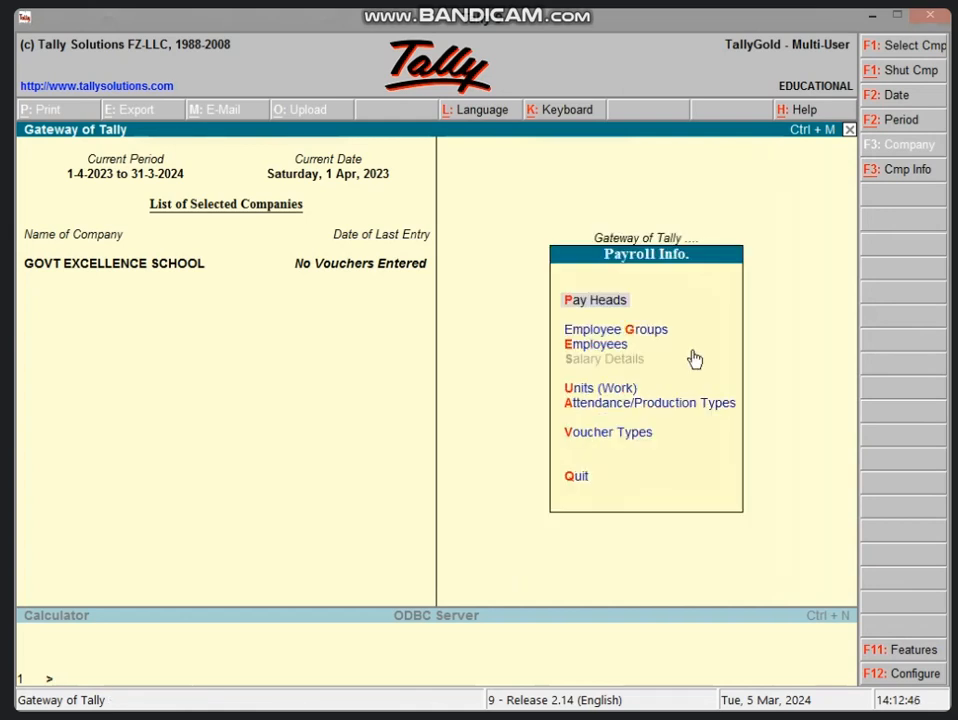
{"action": "key", "text": "g"}
{"action": "key", "text": "Return"}
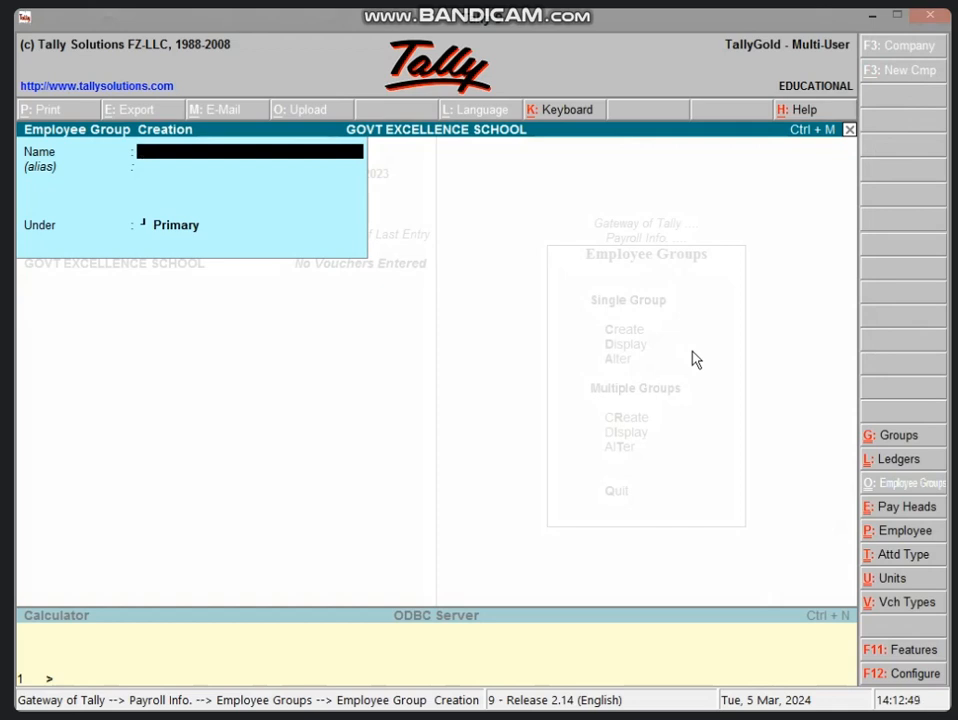
Step: Create employee groups TEACHER and DEO, both under Primary
{"action": "type", "text": "TEACHER"}
{"action": "key", "text": "Return"}
{"action": "key", "text": "Return"}
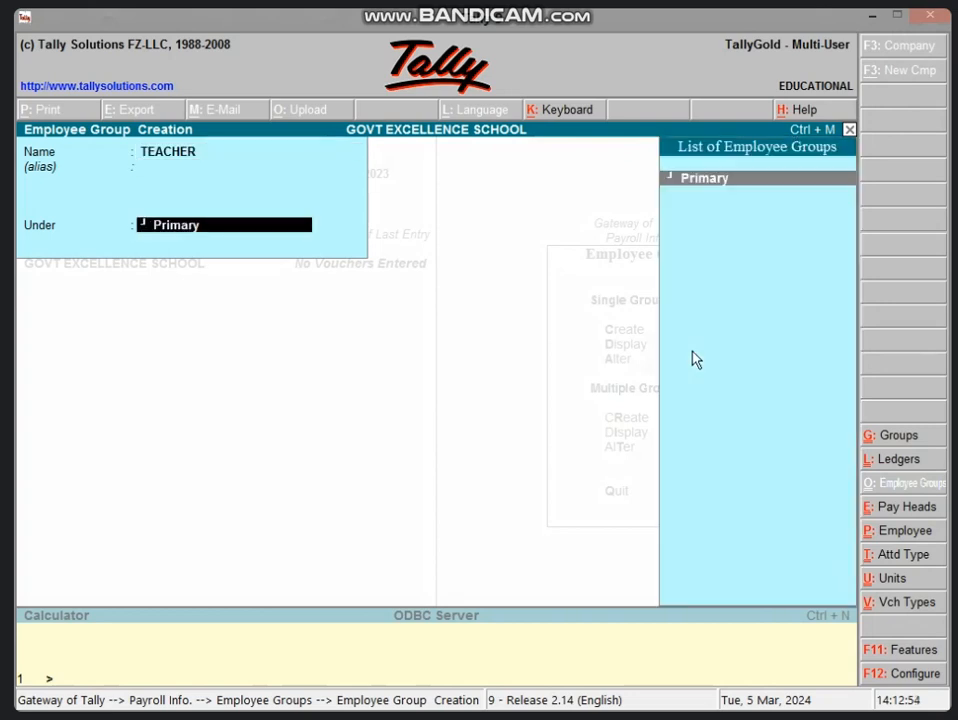
{"action": "key", "text": "Return"}
{"action": "key", "text": "Return"}
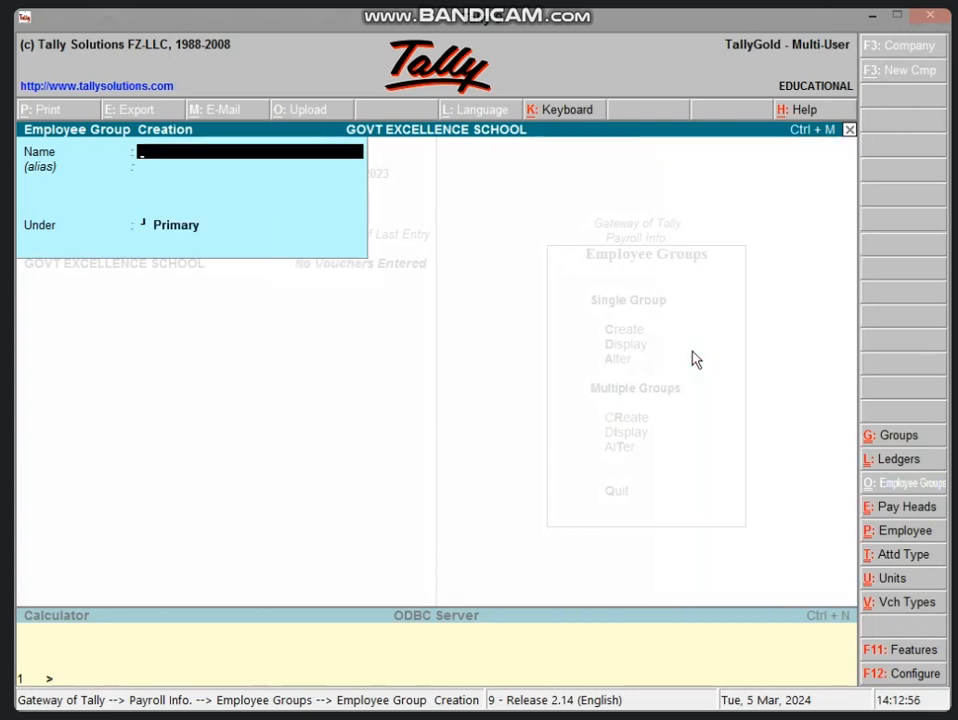
{"action": "type", "text": "DEO"}
{"action": "key", "text": "Return"}
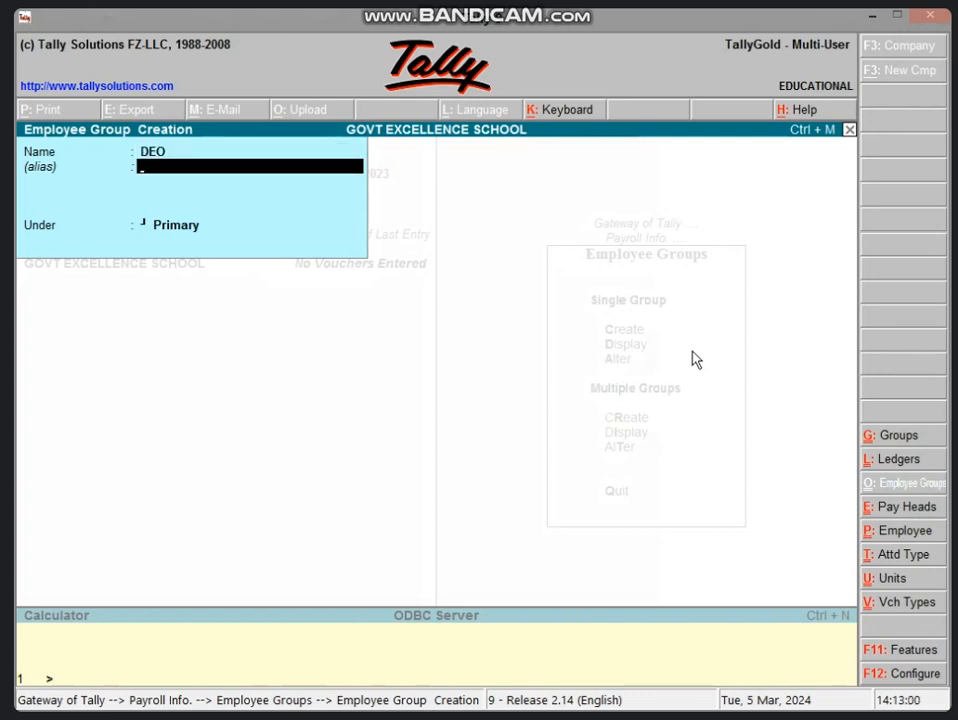
{"action": "key", "text": "Return"}
{"action": "key", "text": "Return"}
{"action": "key", "text": "Return"}
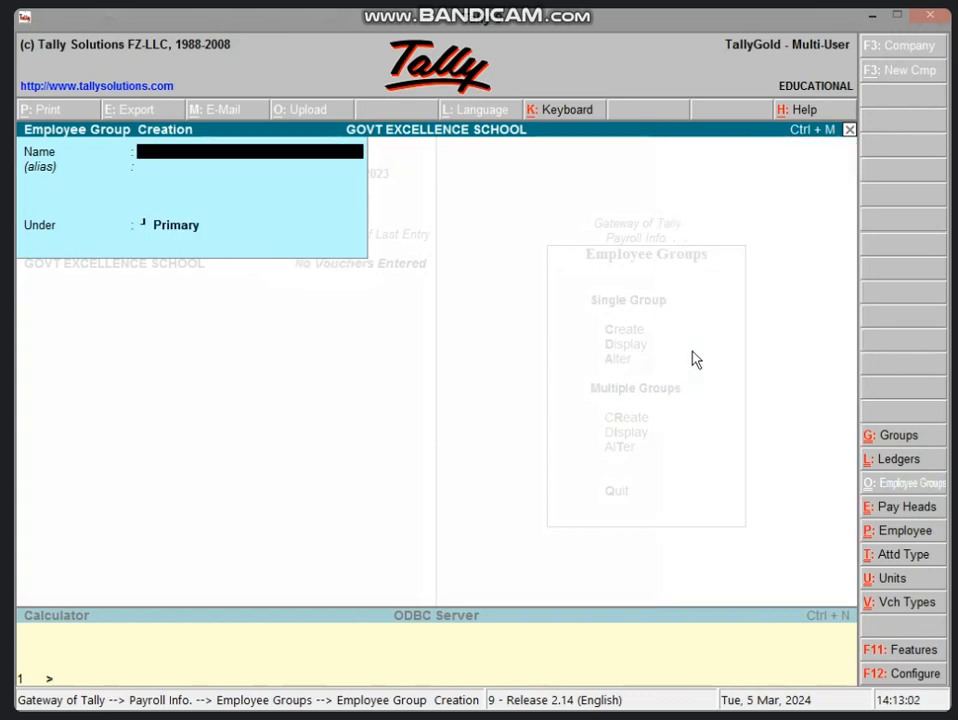
Step: Quit employee group creation and return to the Payroll Info menu
{"action": "key", "text": "Escape"}
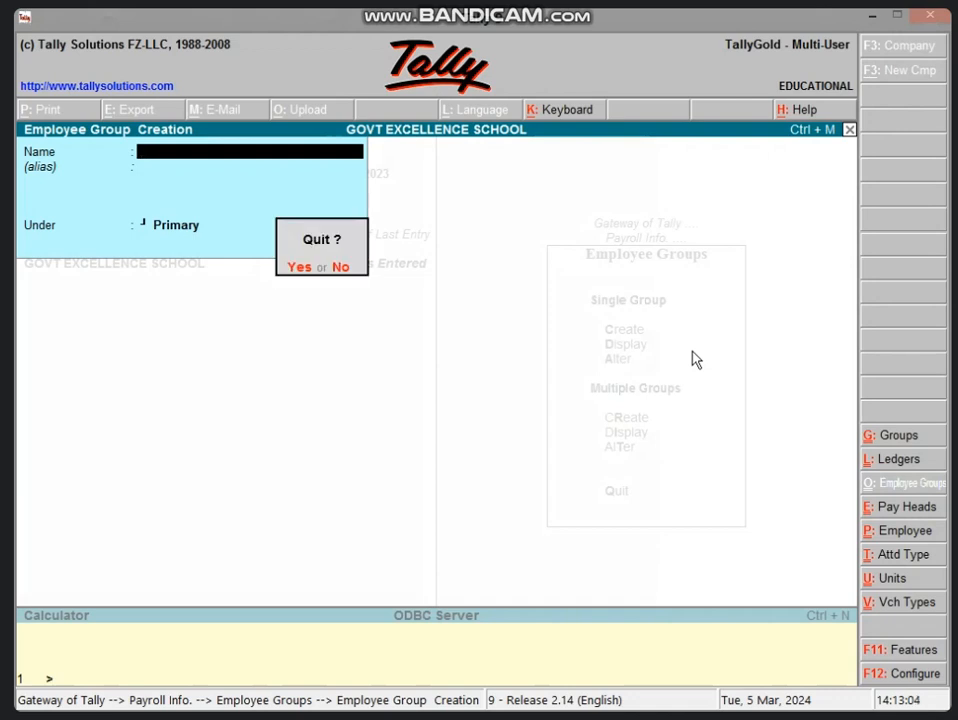
{"action": "key", "text": "Return"}
{"action": "key", "text": "Escape"}
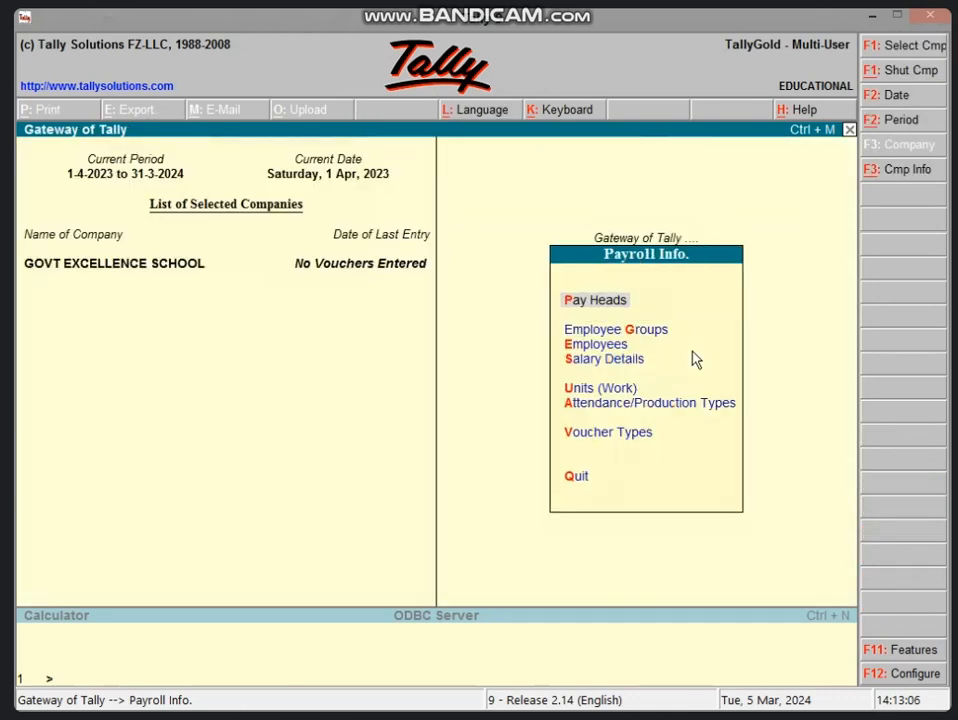
Step: Select Employees in Payroll Info to open the employee masters
{"action": "key", "text": "Down"}
{"action": "key", "text": "Down"}
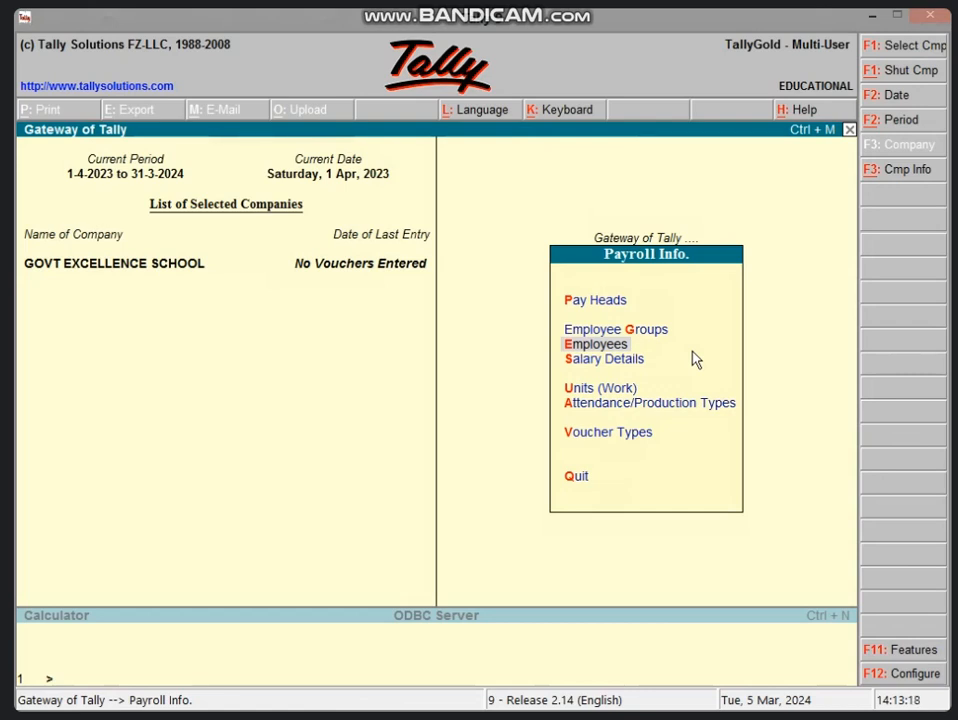
{"action": "key", "text": "Return"}
{"action": "key", "text": "Return"}
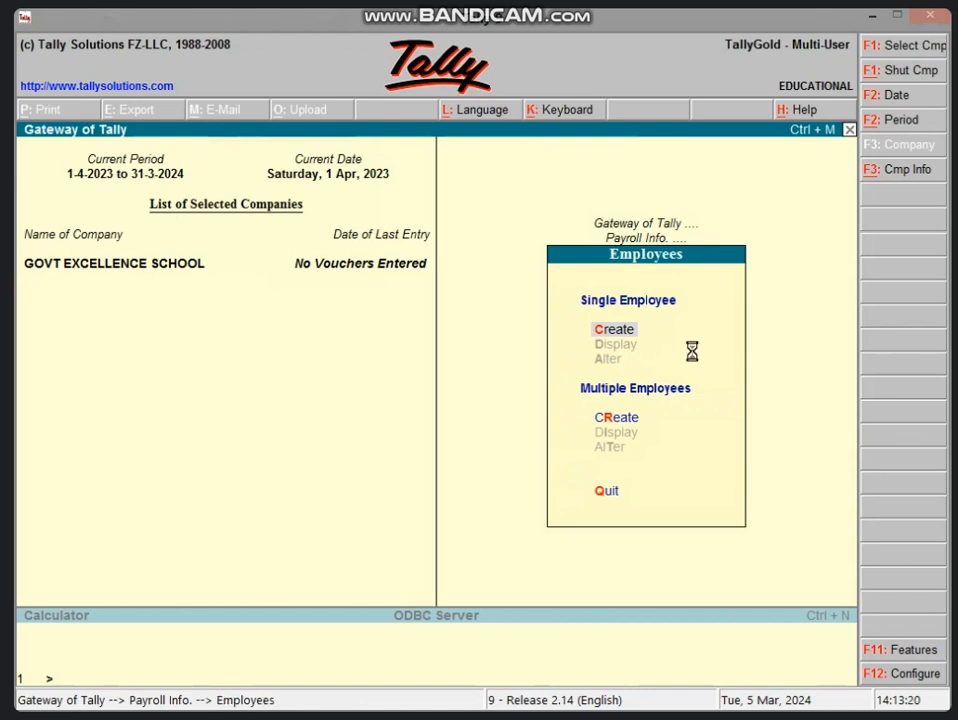
Step: Enter the employee's name, assign group TEACHER, and set joining date 1/5/2023
{"action": "type", "text": "T"}
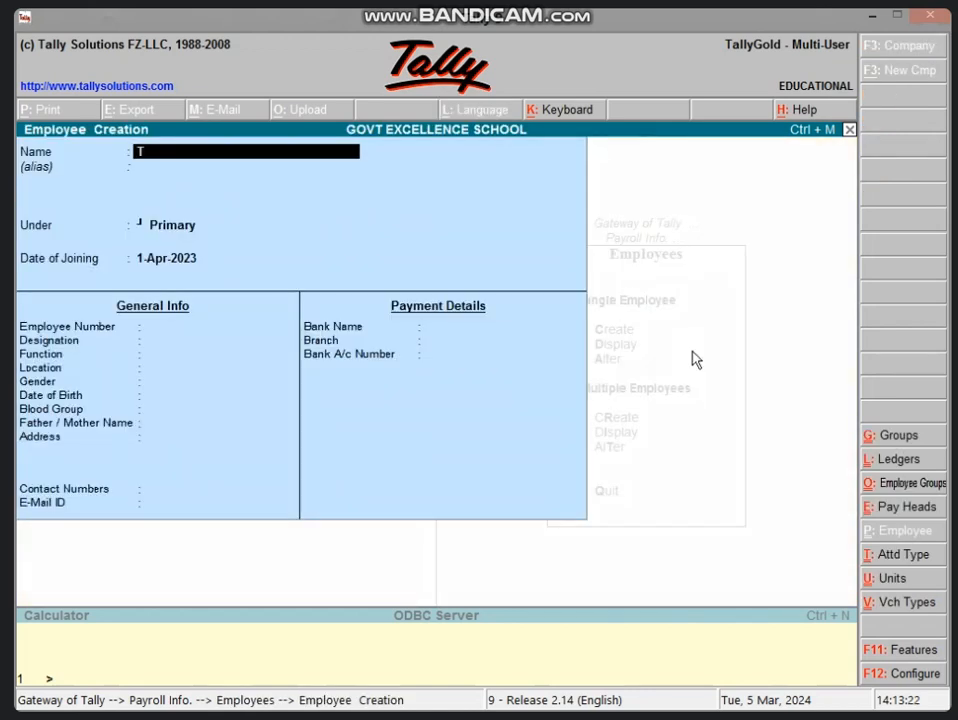
{"action": "type", "text": " S"}
{"action": "key", "text": "BackSpace"}
{"action": "key", "text": "BackSpace"}
{"action": "type", "text": "AARTI"}
{"action": "key", "text": "Return"}
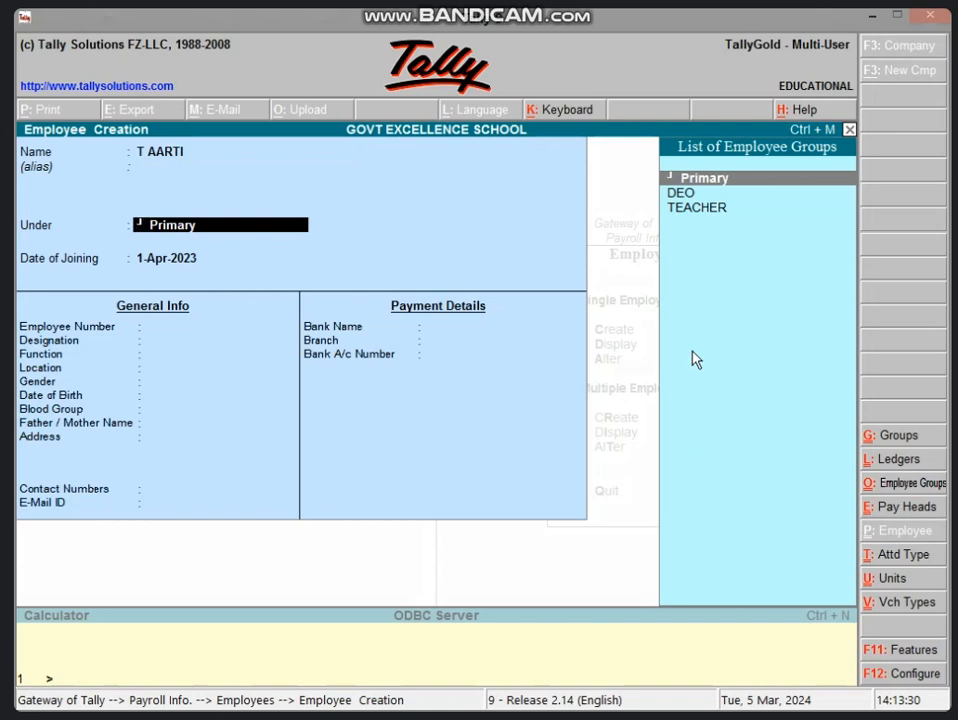
{"action": "key", "text": "Down"}
{"action": "key", "text": "Down"}
{"action": "key", "text": "Return"}
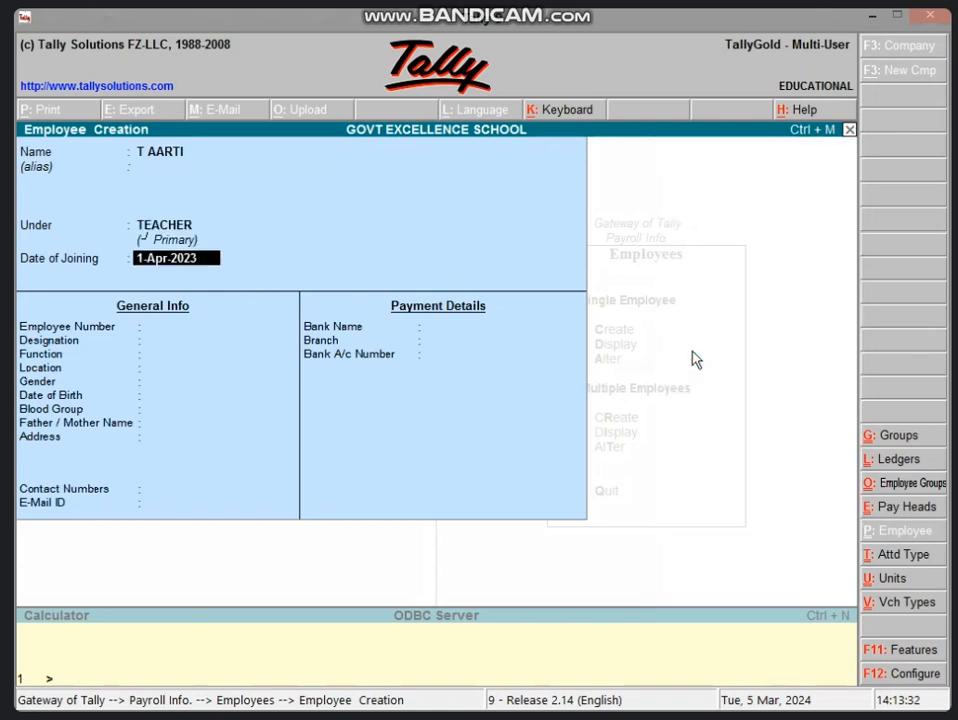
{"action": "type", "text": "1/5/2023"}
Step: Keep the joining date and enter employee number 2, designation TEACHER, function MATH, location STAFF ROOM
{"action": "key", "text": "Return"}
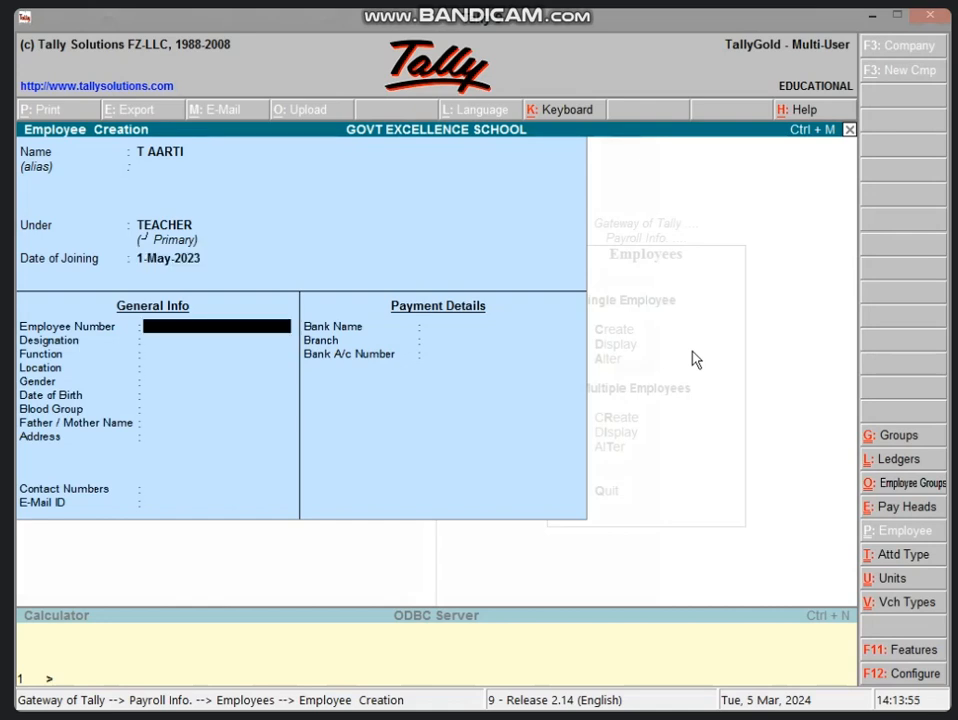
{"action": "type", "text": "2"}
{"action": "key", "text": "Return"}
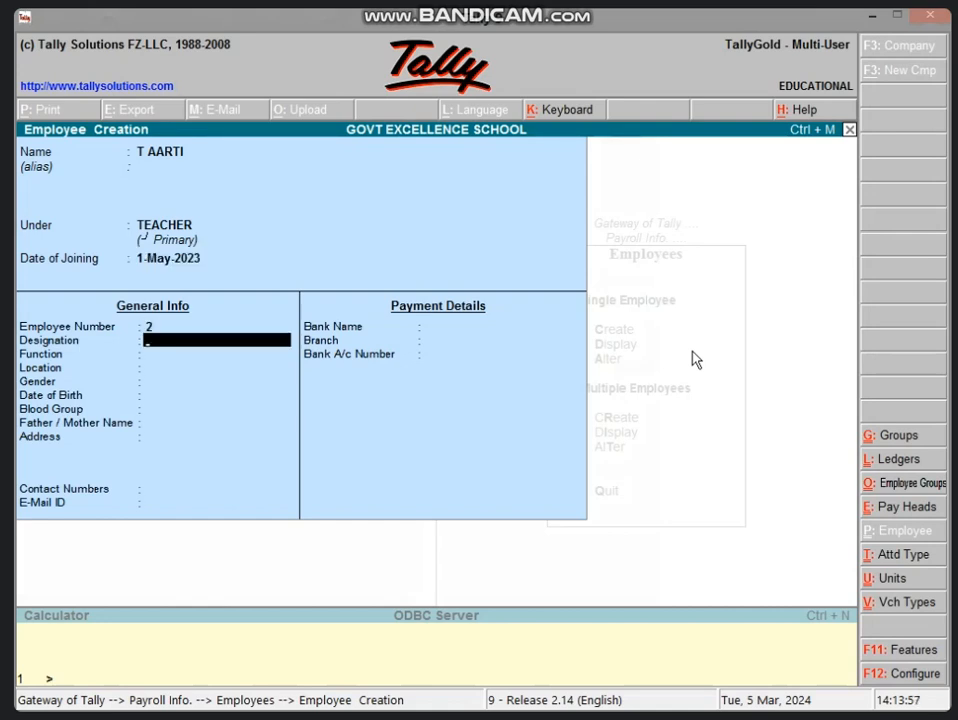
{"action": "type", "text": "TEACHER"}
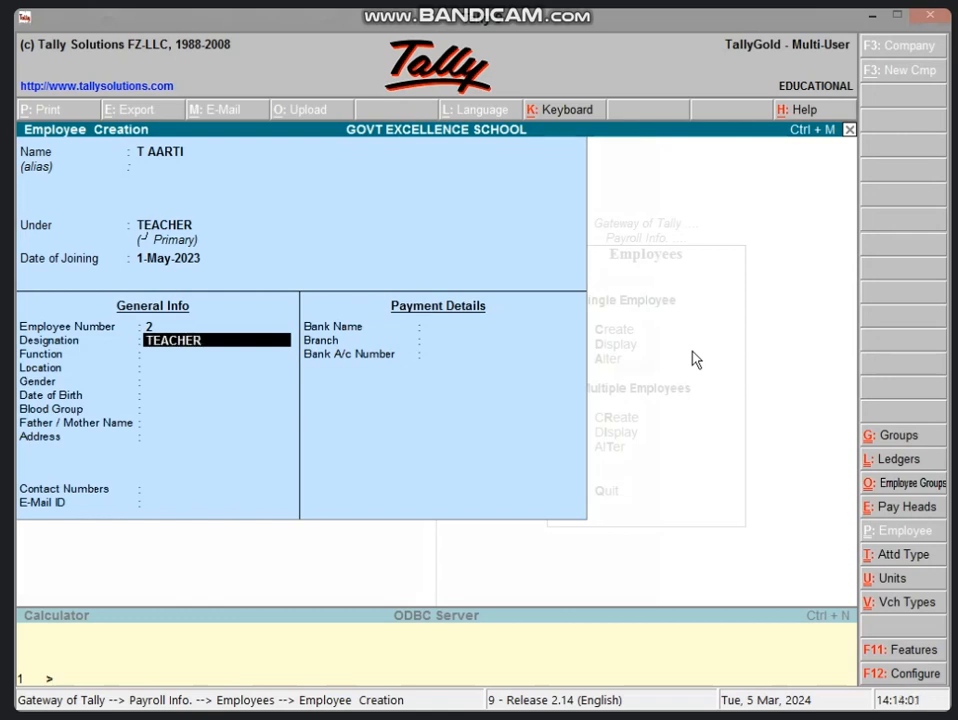
{"action": "key", "text": "Return"}
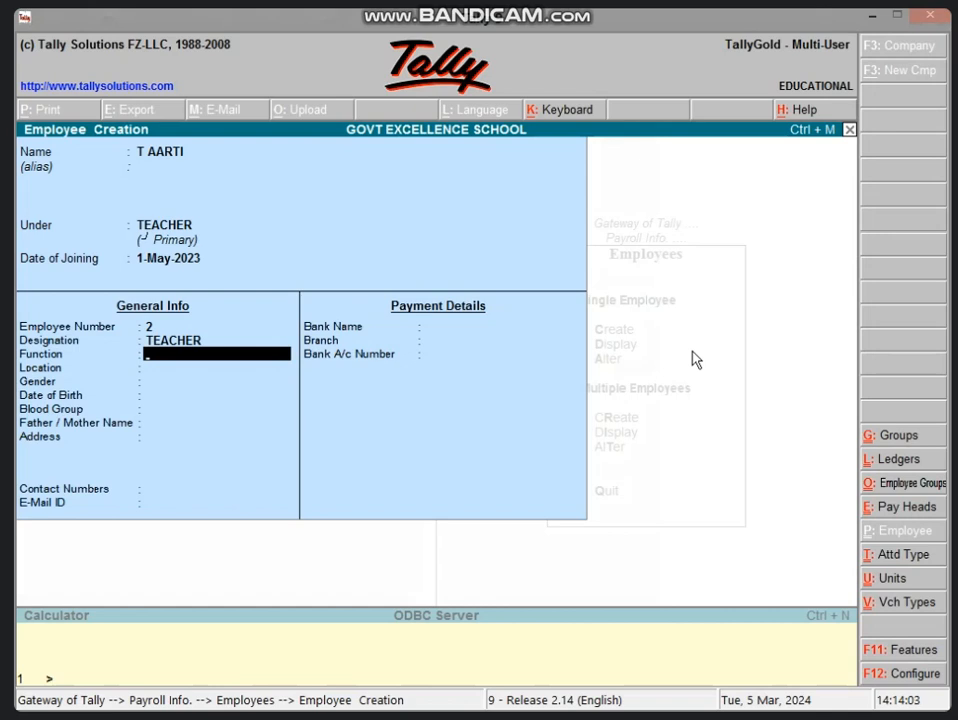
{"action": "type", "text": "MATH"}
{"action": "key", "text": "Return"}
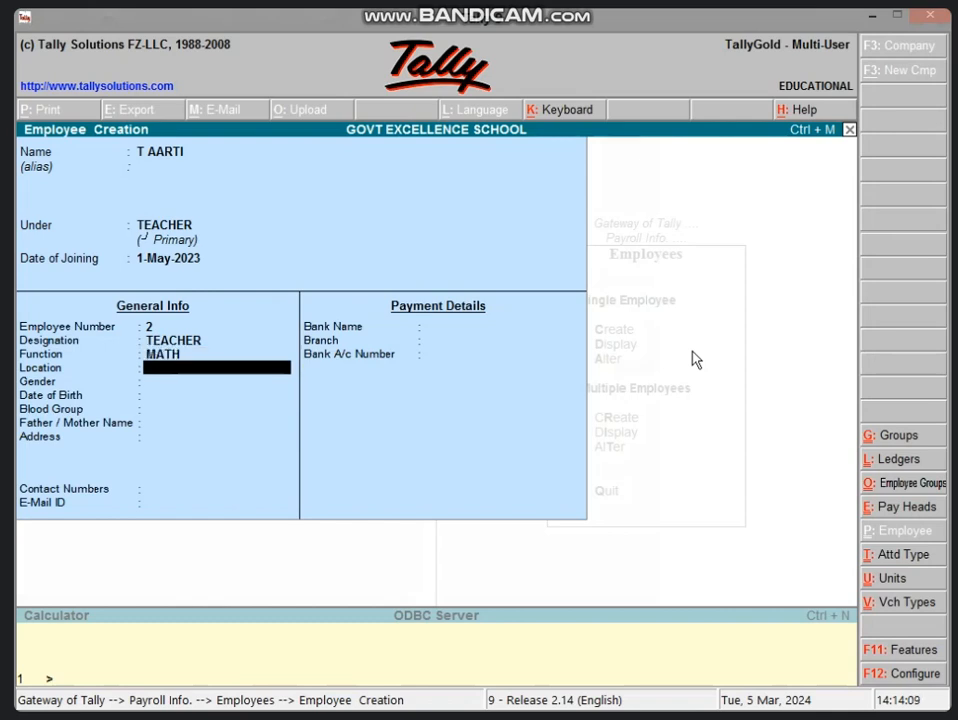
{"action": "type", "text": "STAFF ROOM"}
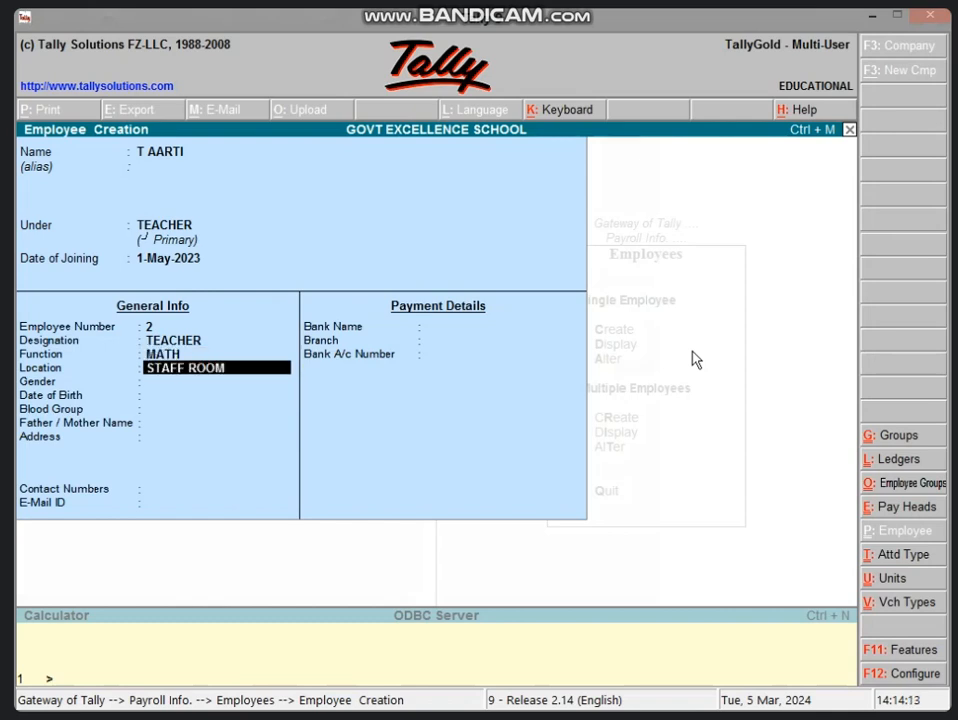
{"action": "key", "text": "Return"}
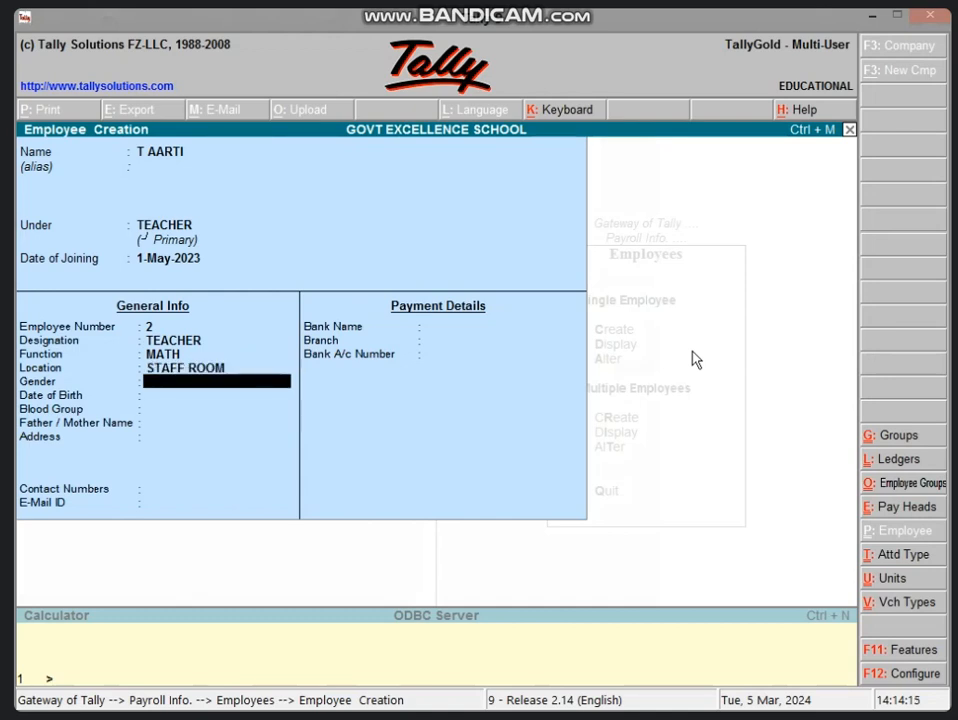
Step: Set gender FEMALE, date of birth 1-Jun-2000 and blood group B+
{"action": "type", "text": "FEMALE"}
{"action": "key", "text": "Return"}
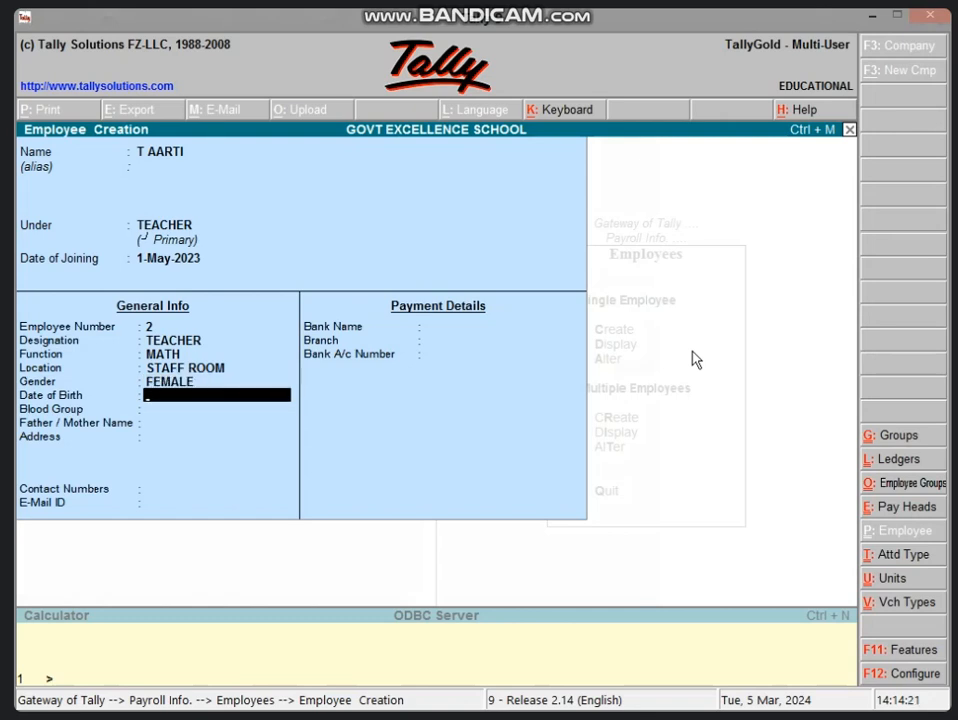
{"action": "type", "text": "1/6/2000"}
{"action": "key", "text": "Return"}
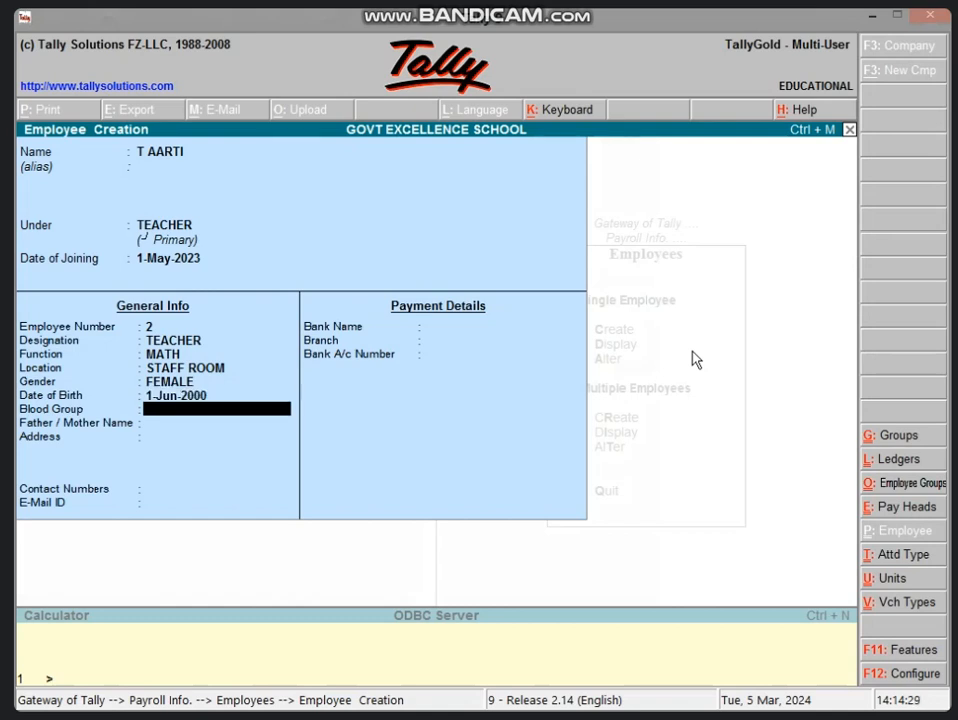
{"action": "type", "text": "B+"}
{"action": "key", "text": "Return"}
Step: Enter the father's name and the first line of the employee's address
{"action": "type", "text": "MR"}
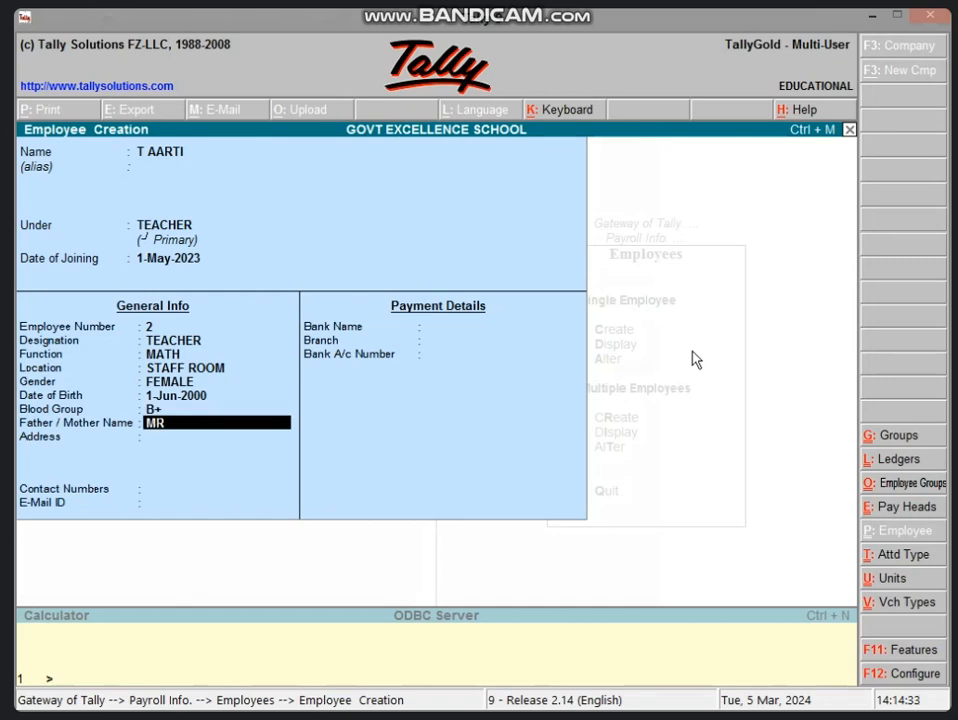
{"action": "type", "text": " SURESH"}
{"action": "key", "text": "Return"}
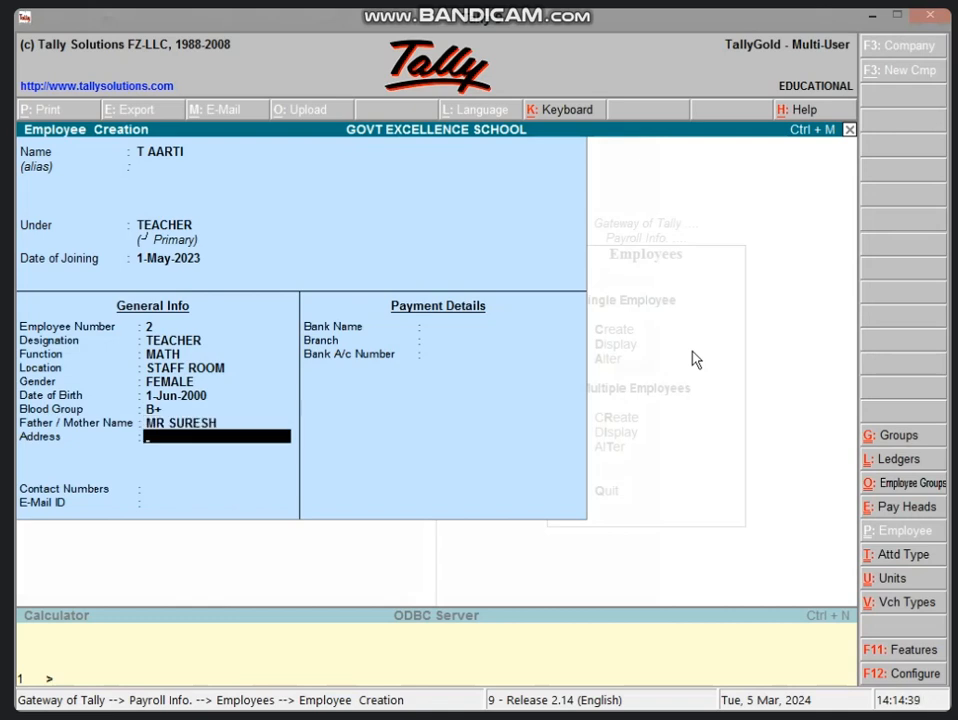
{"action": "type", "text": "SANCHI ROAD."}
{"action": "key", "text": "Return"}
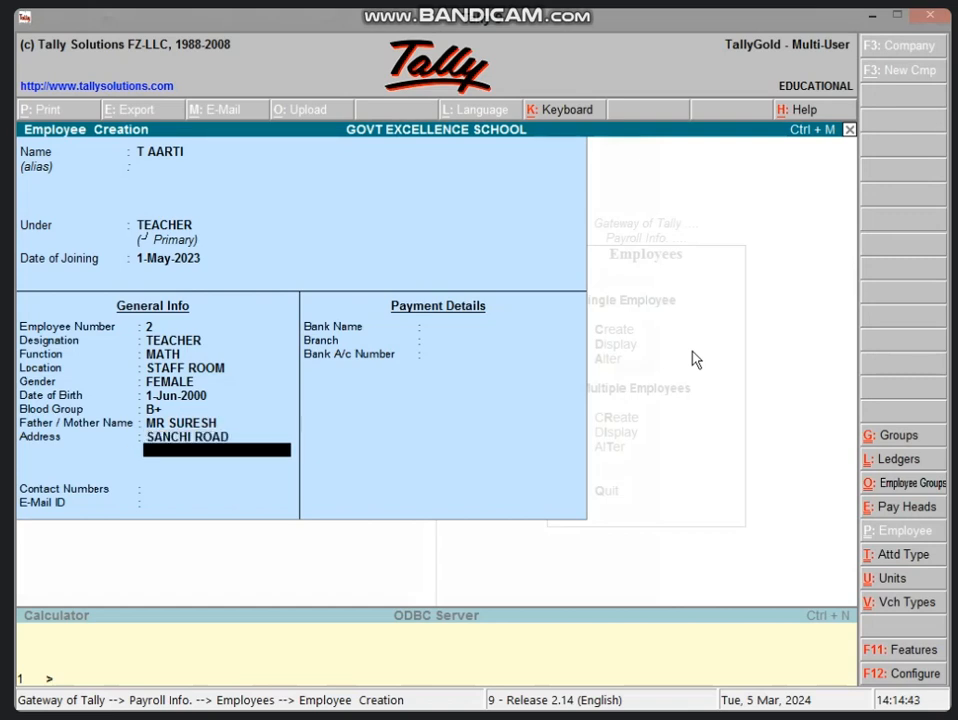
{"action": "key", "text": "Return"}
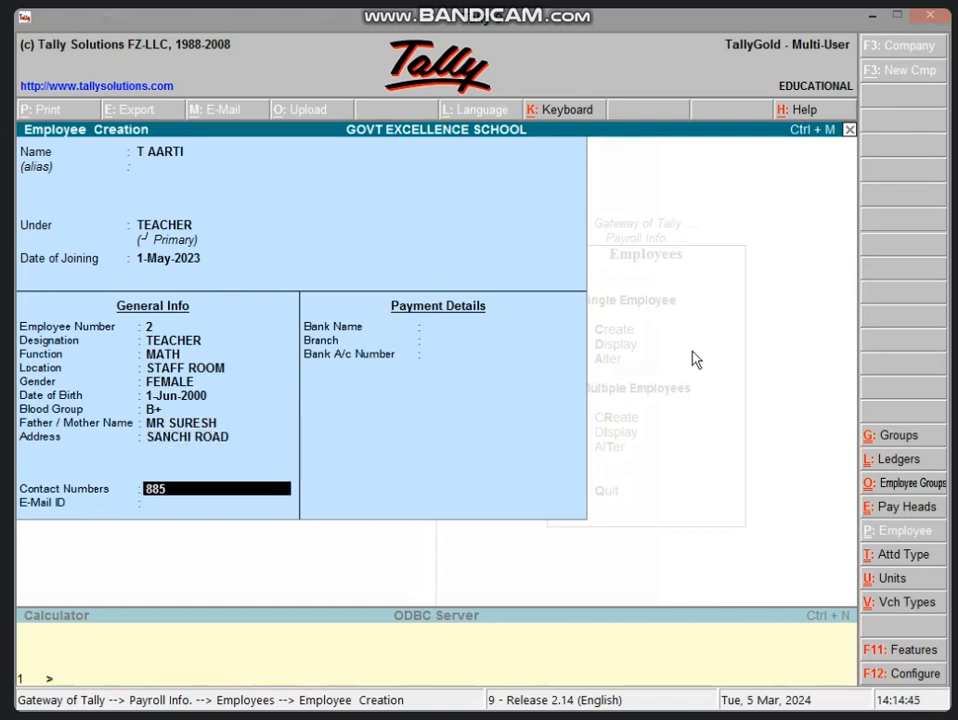
Step: Fill in the employee's contact number and e-mail ID
{"action": "key", "text": "Return"}
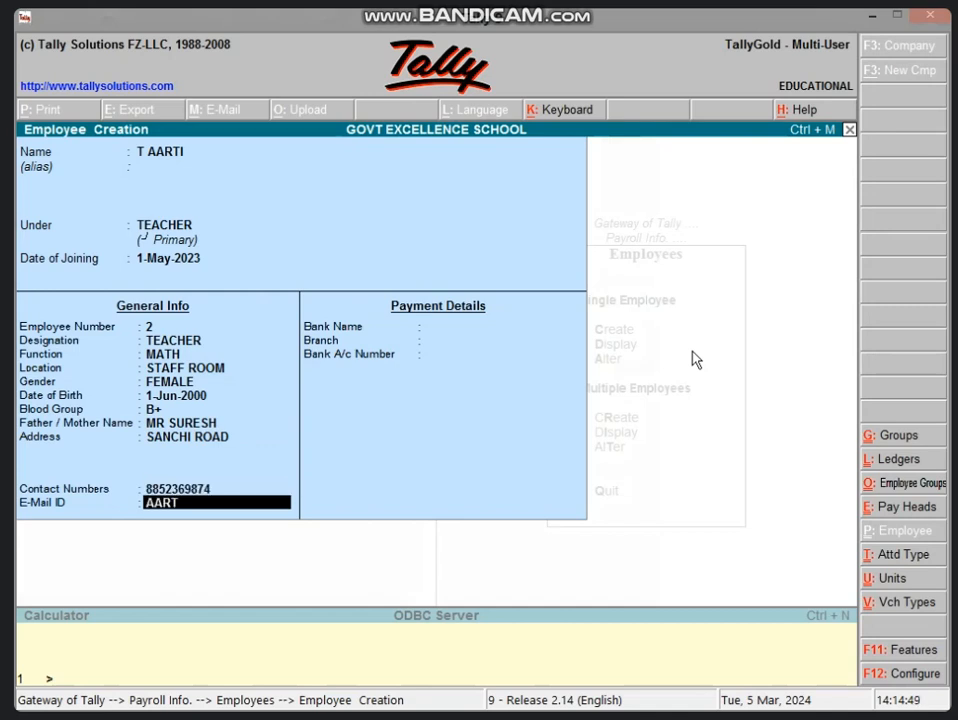
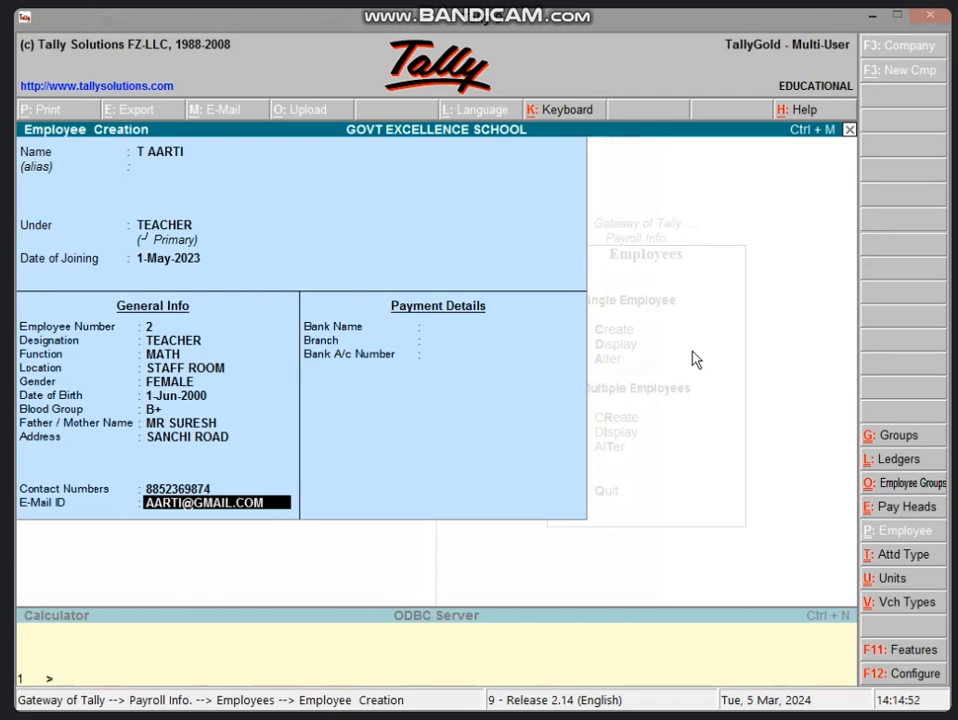
{"action": "key", "text": "Return"}
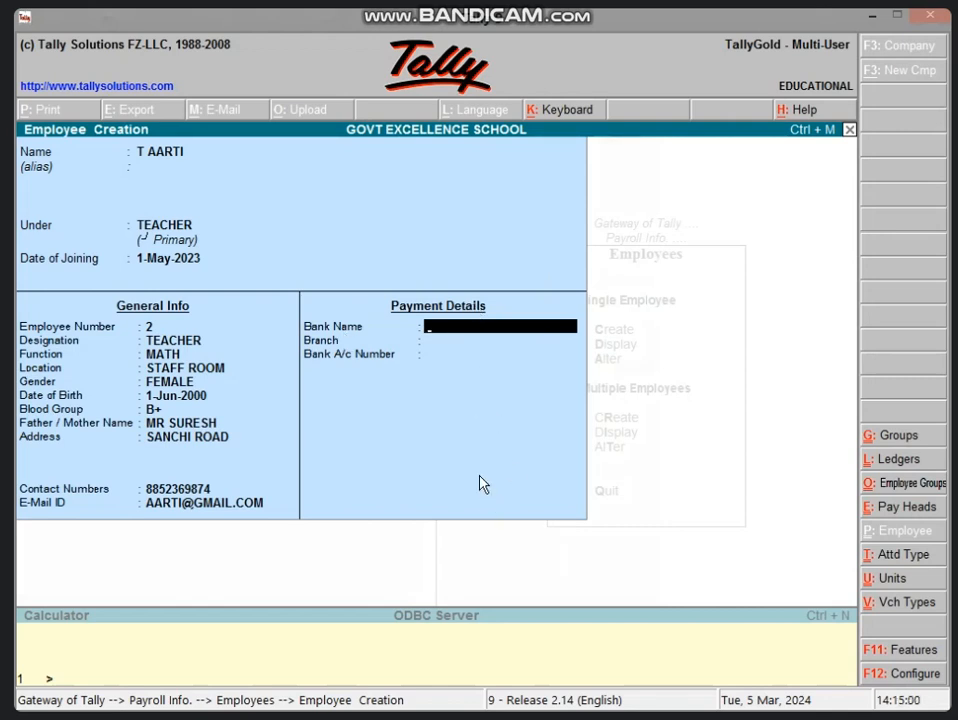
Step: Save the teacher's record and create the second employee under the DEO group
{"action": "key", "text": "Return"}
{"action": "key", "text": "Return"}
{"action": "key", "text": "Return"}
{"action": "key", "text": "Return"}
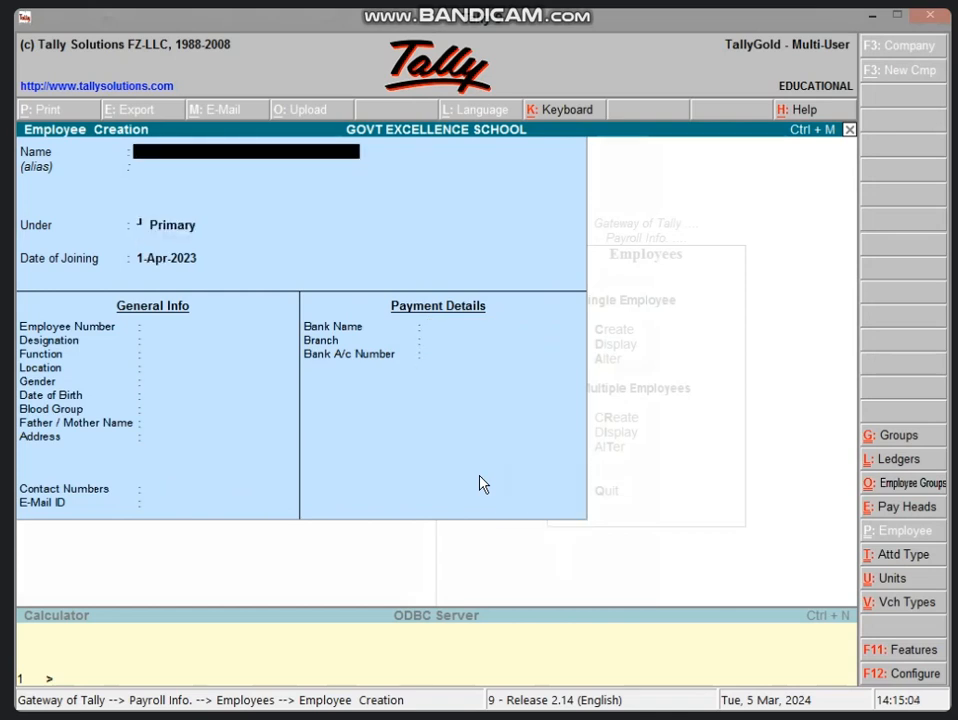
{"action": "type", "text": "SHYAM"}
{"action": "key", "text": "Return"}
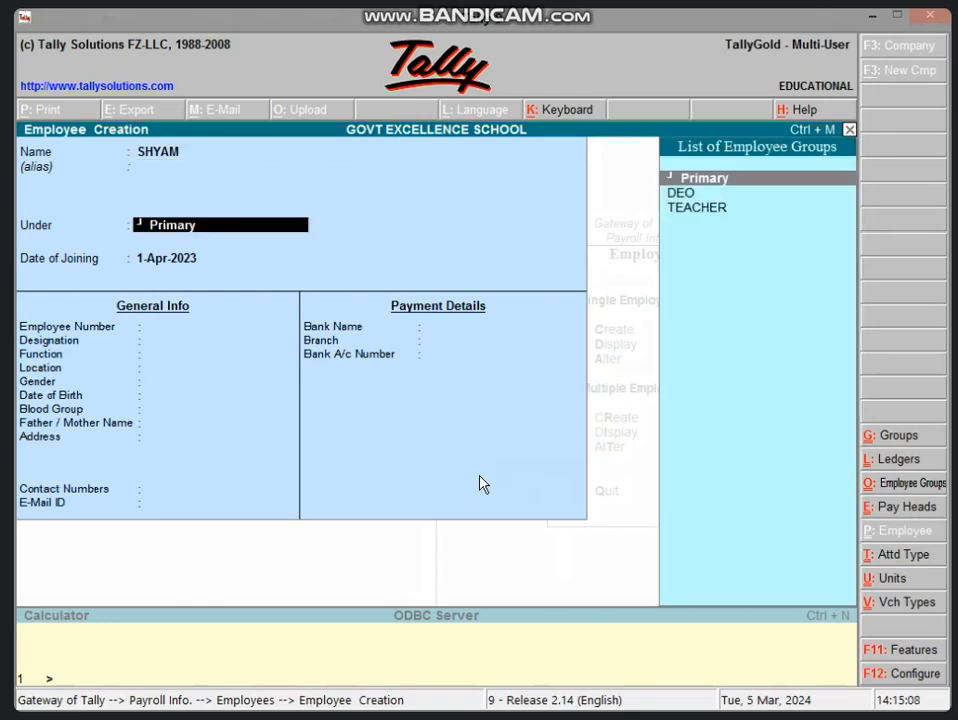
{"action": "key", "text": "Down"}
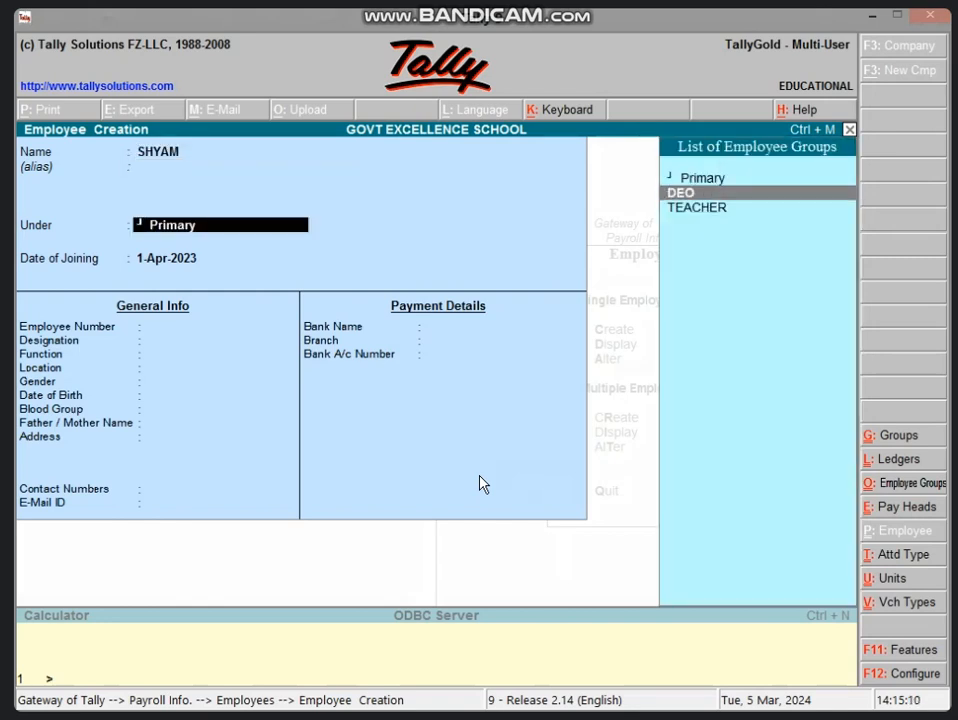
{"action": "key", "text": "Return"}
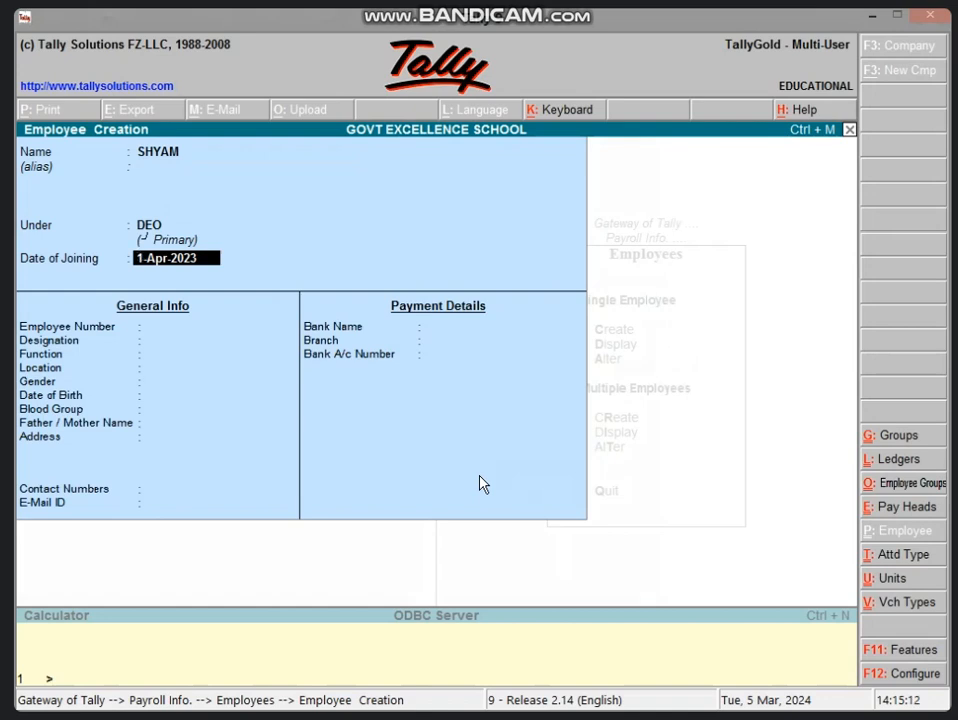
Step: Keep joining date 1-Apr-2023; set number 3, designation DEO, function OFFICE WORK, location OFFICE
{"action": "key", "text": "Return"}
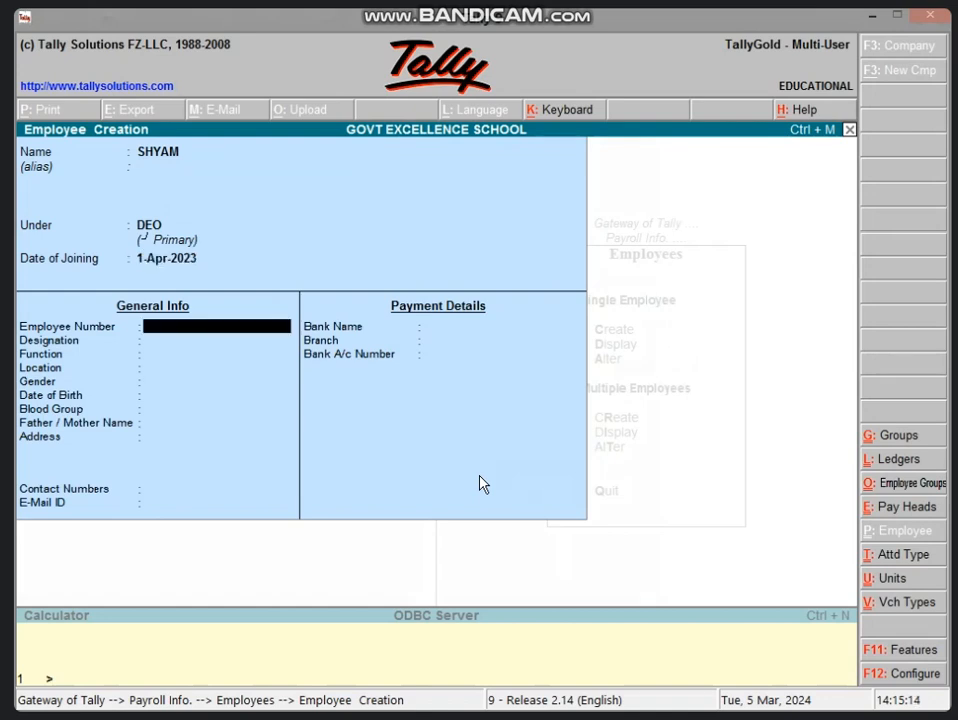
{"action": "type", "text": "3"}
{"action": "key", "text": "Return"}
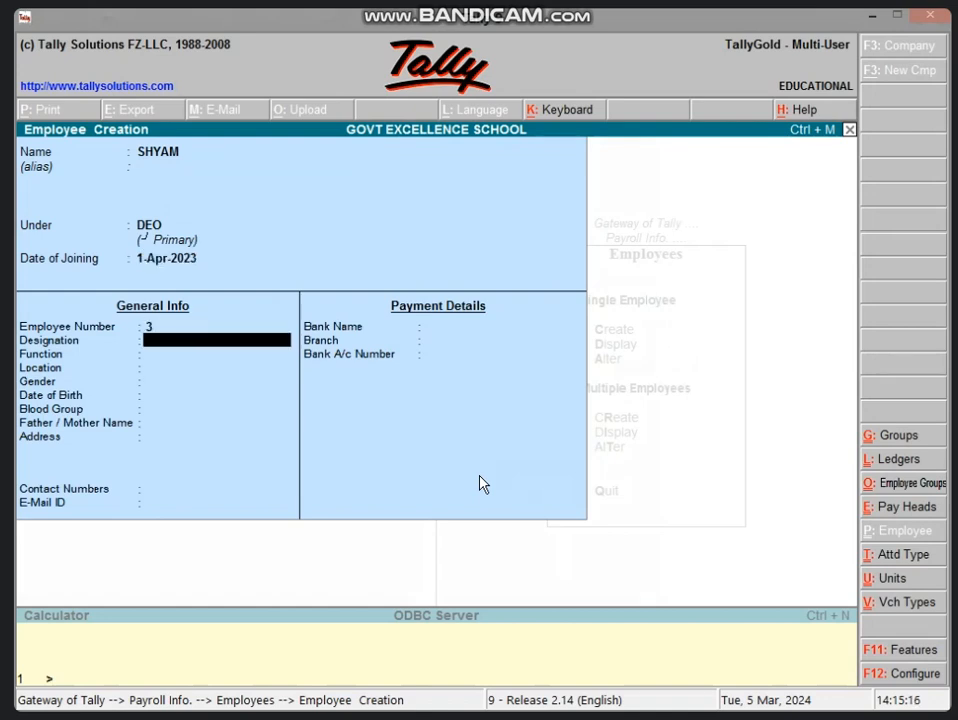
{"action": "type", "text": "DEO"}
{"action": "key", "text": "Return"}
{"action": "type", "text": "OF"}
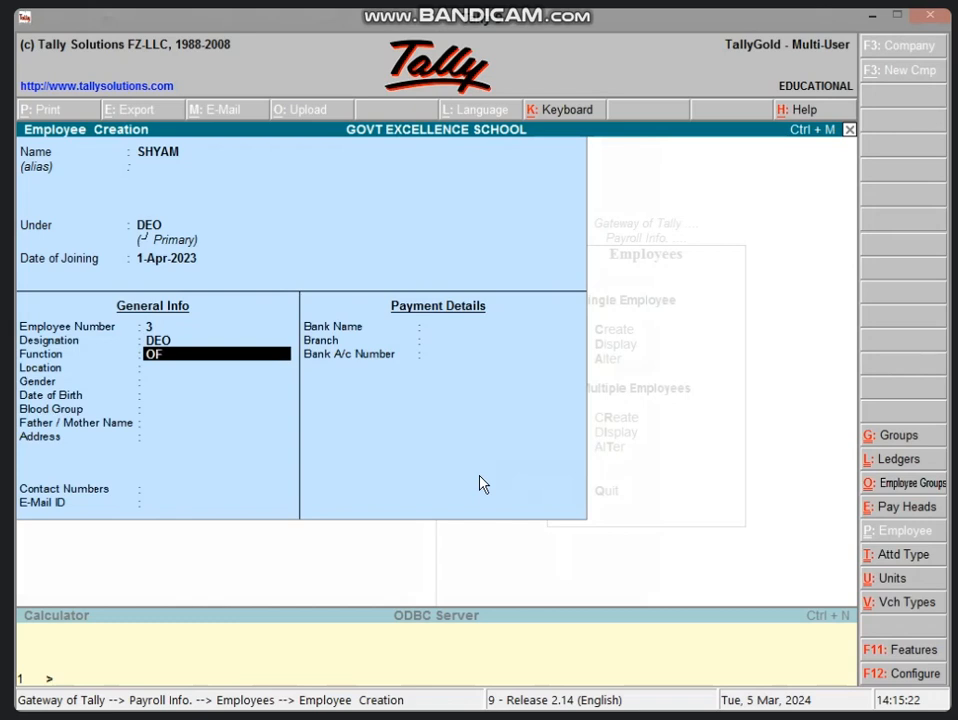
{"action": "type", "text": "FICE WORK"}
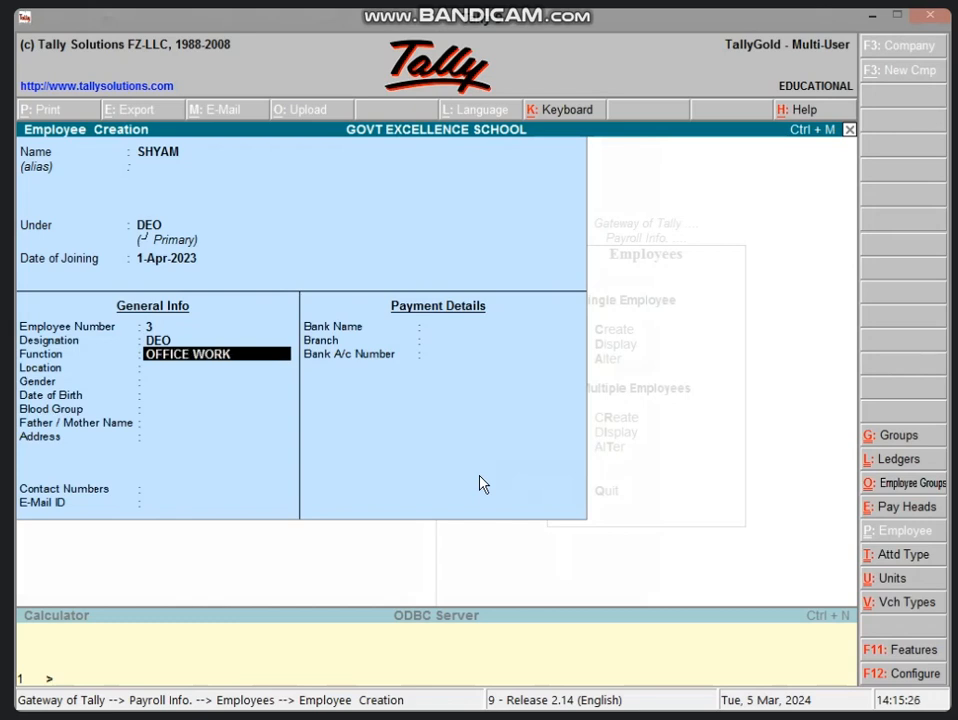
{"action": "key", "text": "Return"}
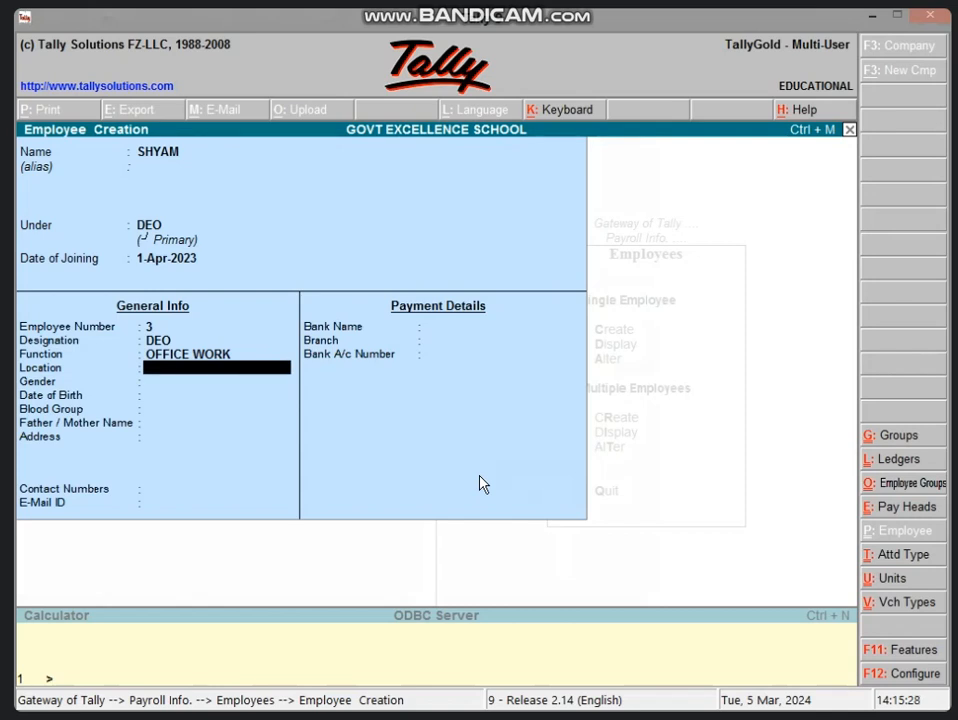
{"action": "type", "text": "OFFICE"}
{"action": "key", "text": "Return"}
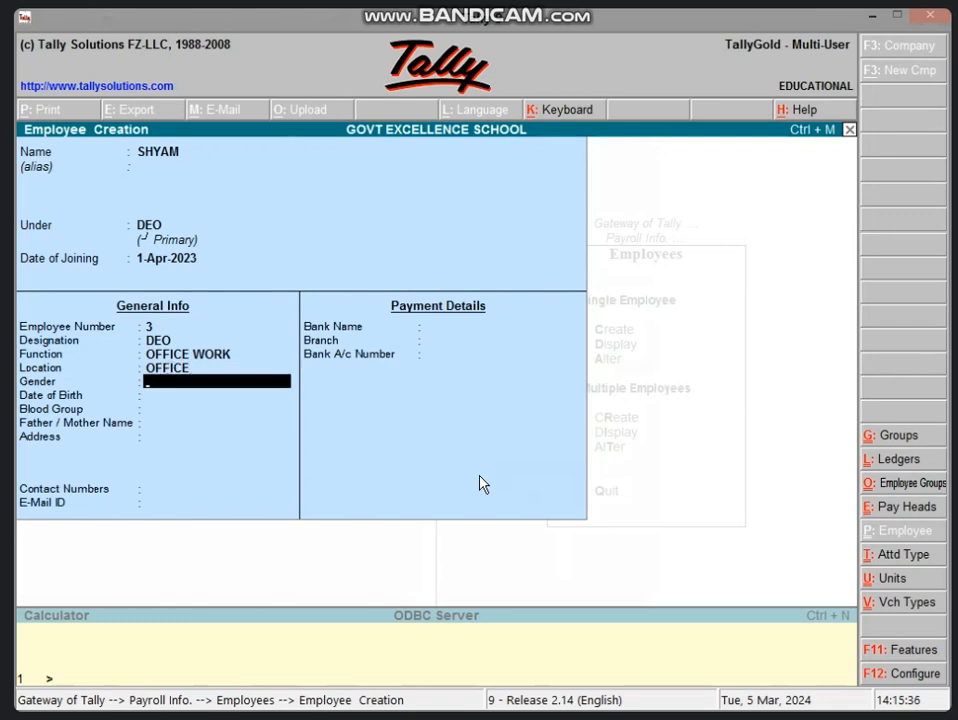
Step: Save the DEO employee record and back out to the Gateway of Tally
{"action": "key", "text": "Return"}
{"action": "key", "text": "Return"}
{"action": "key", "text": "Return"}
{"action": "key", "text": "Return"}
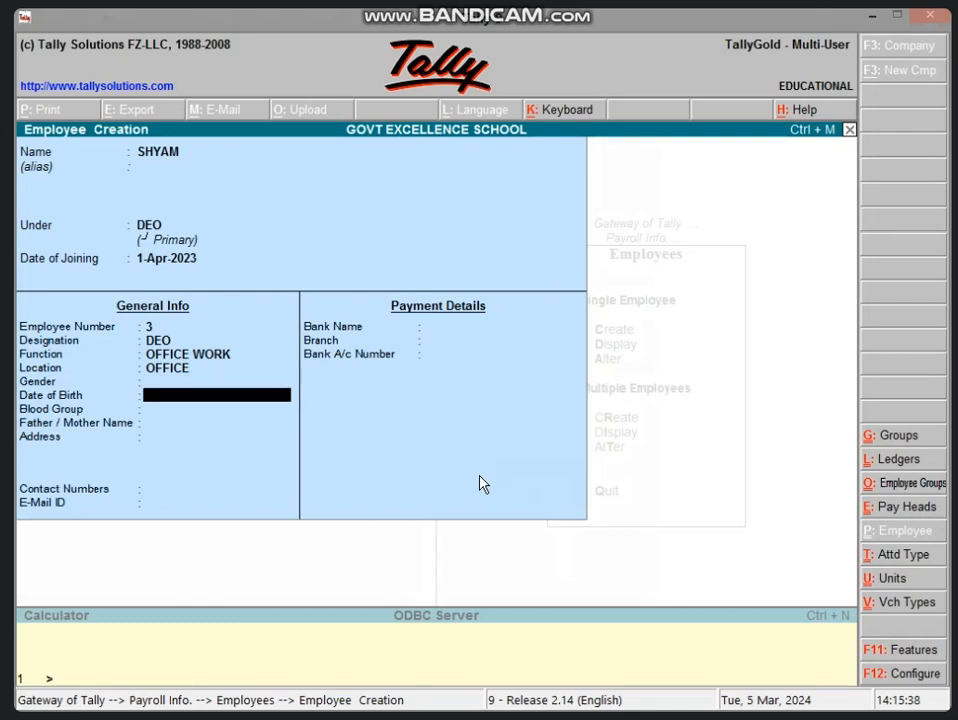
{"action": "key", "text": "Return"}
{"action": "key", "text": "Return"}
{"action": "key", "text": "Return"}
{"action": "key", "text": "Return"}
{"action": "key", "text": "Return"}
{"action": "key", "text": "Return"}
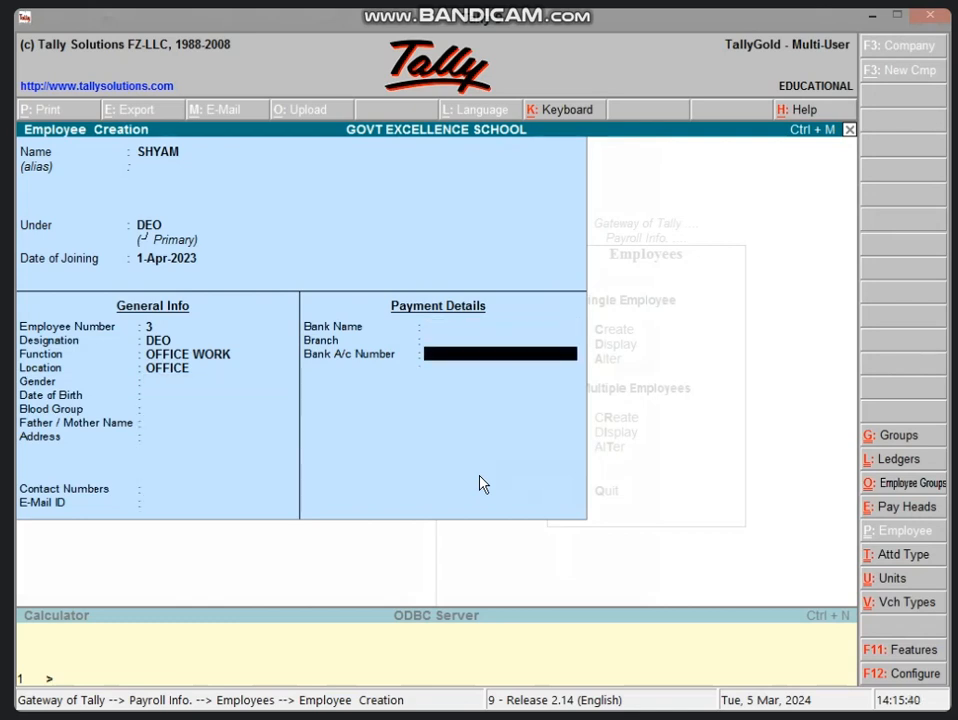
{"action": "key", "text": "Return"}
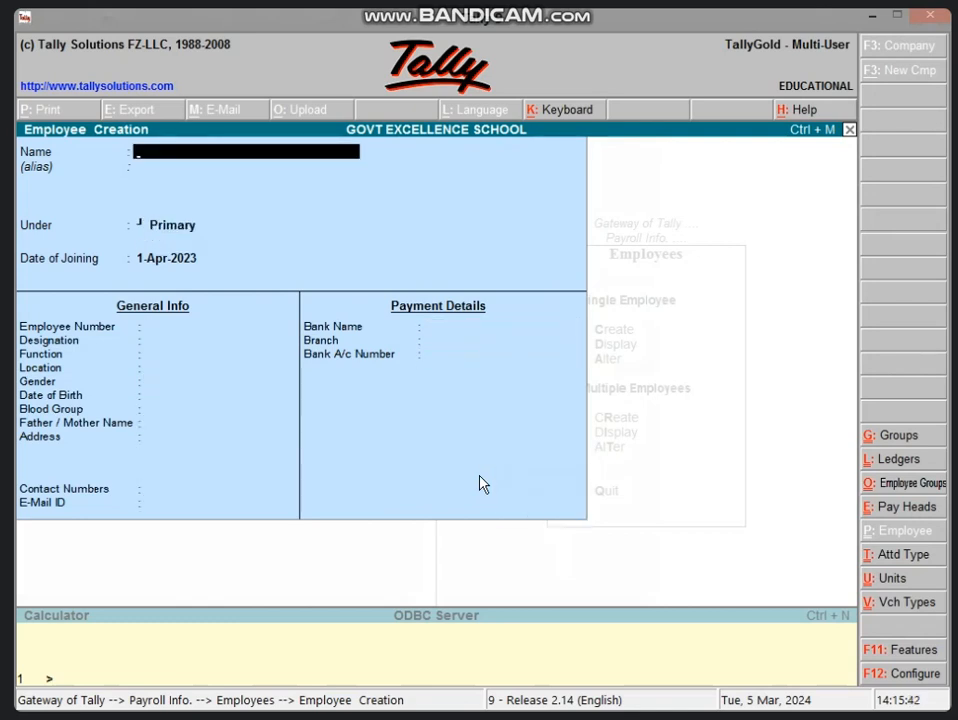
{"action": "key", "text": "Escape"}
{"action": "key", "text": "Return"}
{"action": "key", "text": "Escape"}
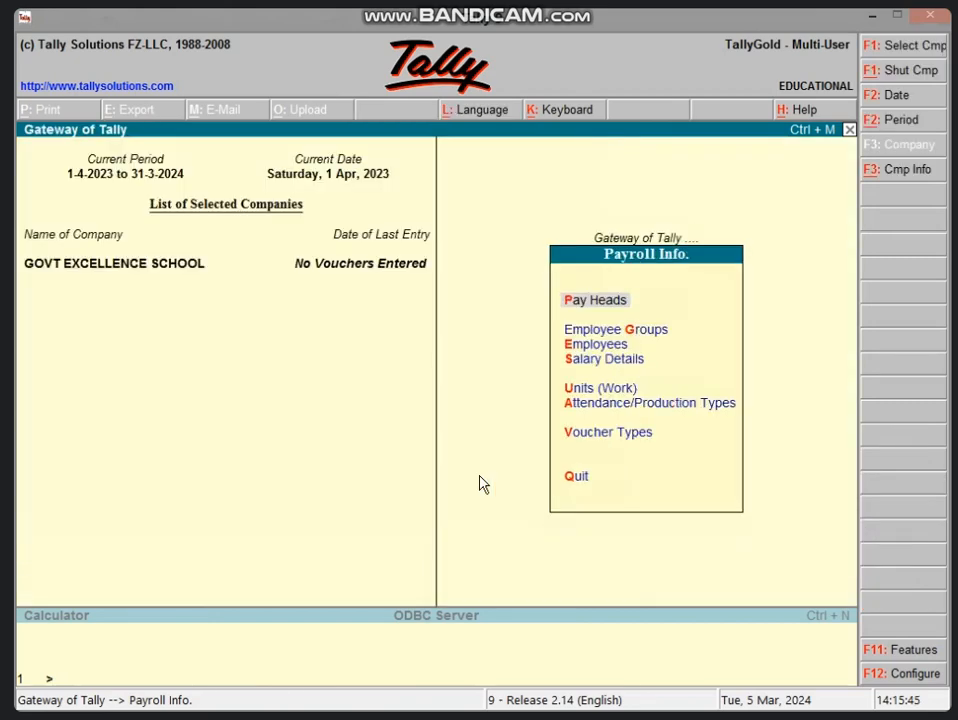
{"action": "key", "text": "Escape"}
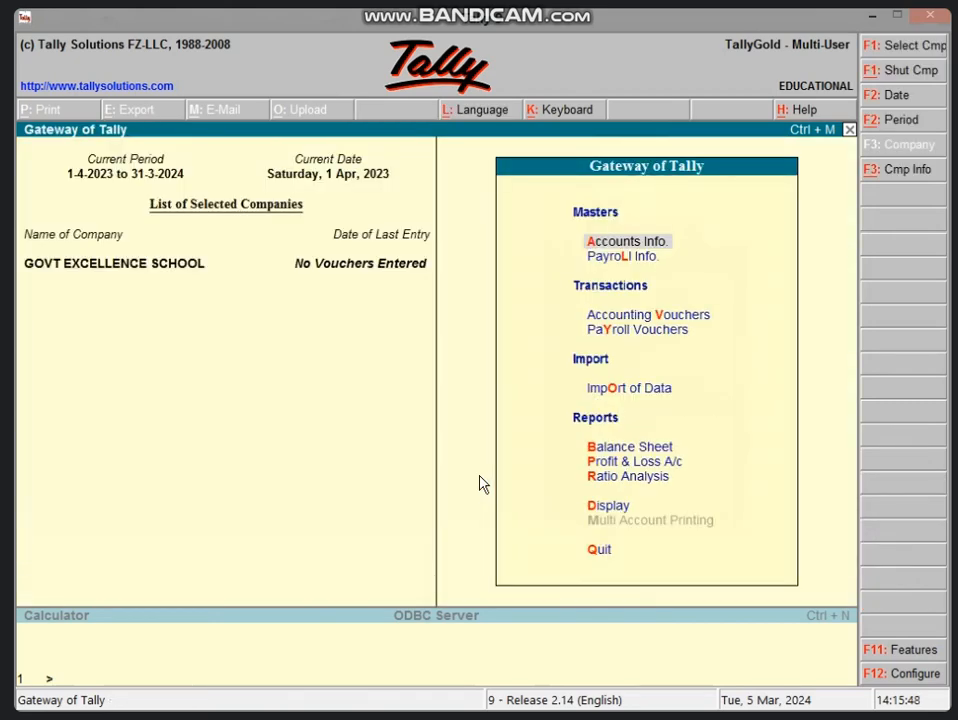
Step: Open a payroll voucher paid from Cash and add the teacher as its first employee
{"action": "key", "text": "y"}
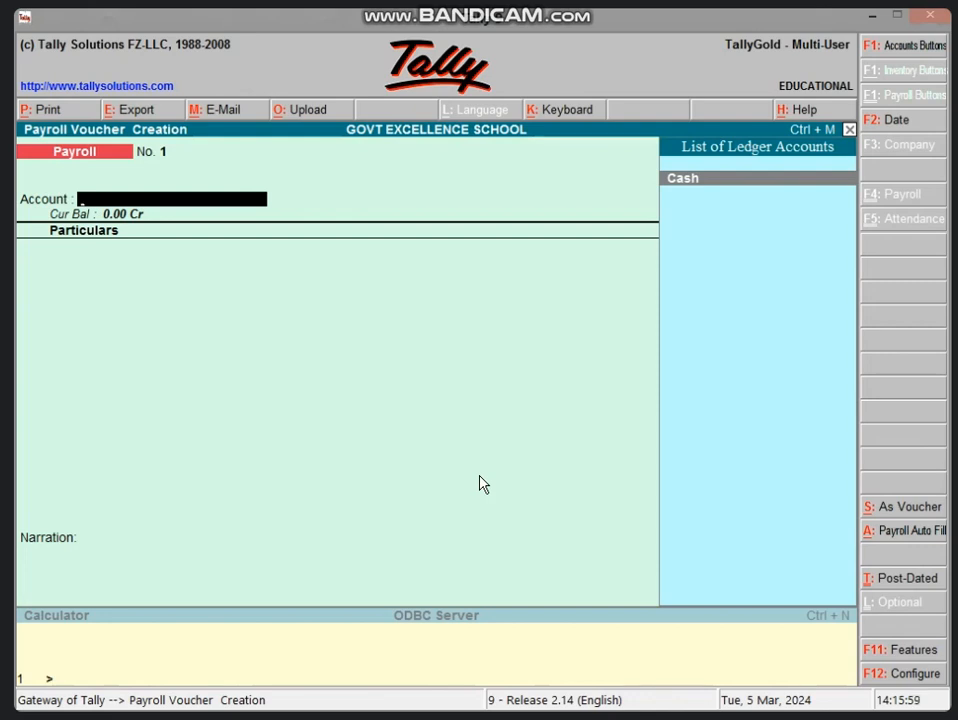
{"action": "key", "text": "Return"}
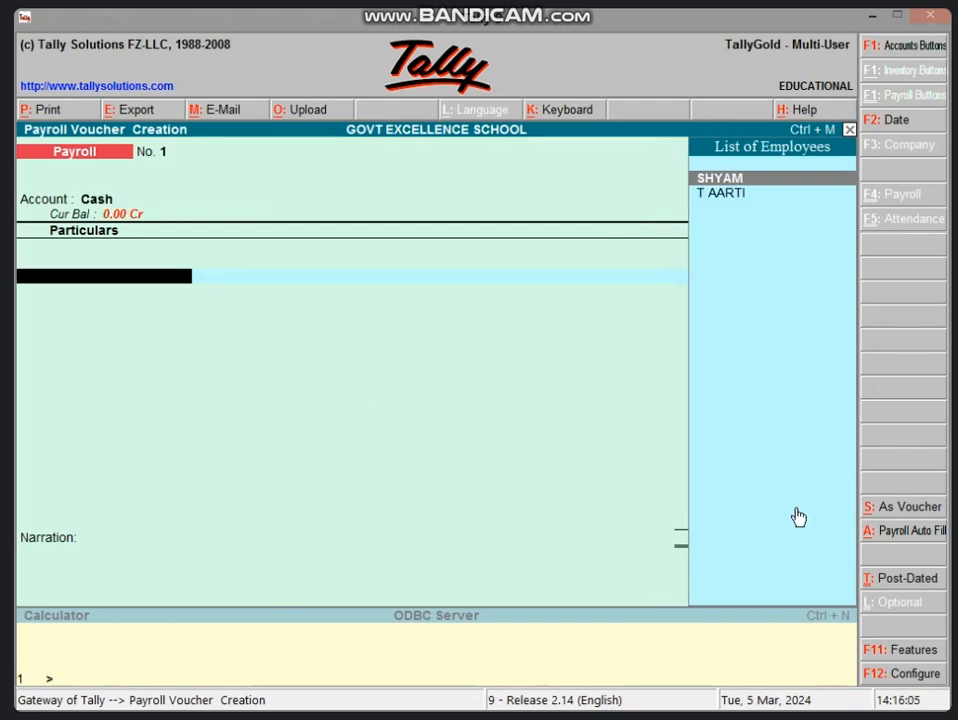
{"action": "key", "text": "Down"}
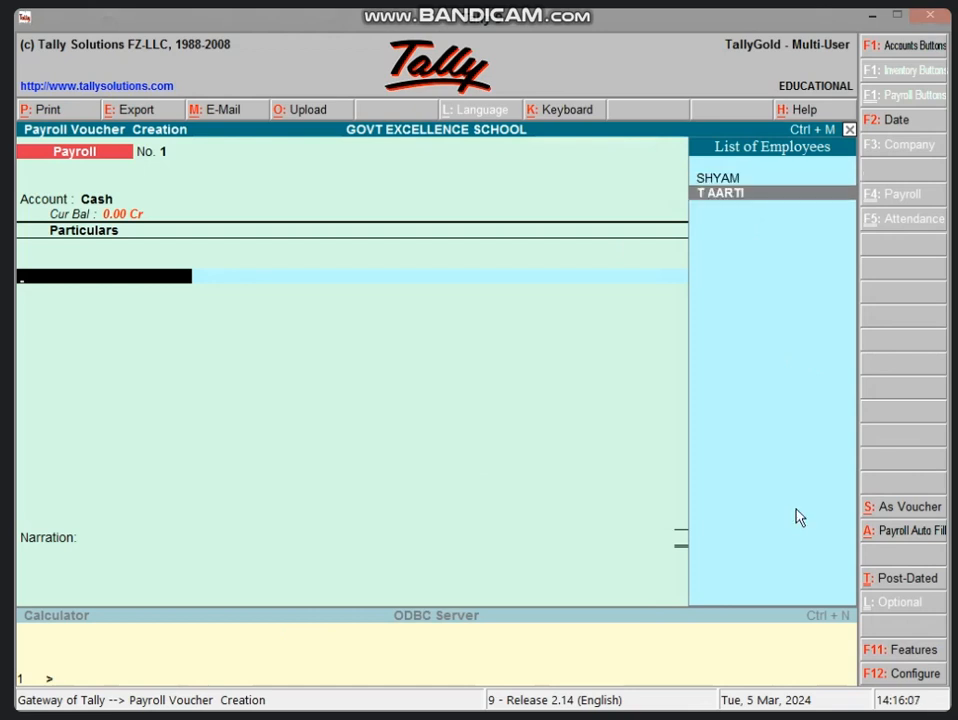
{"action": "key", "text": "Return"}
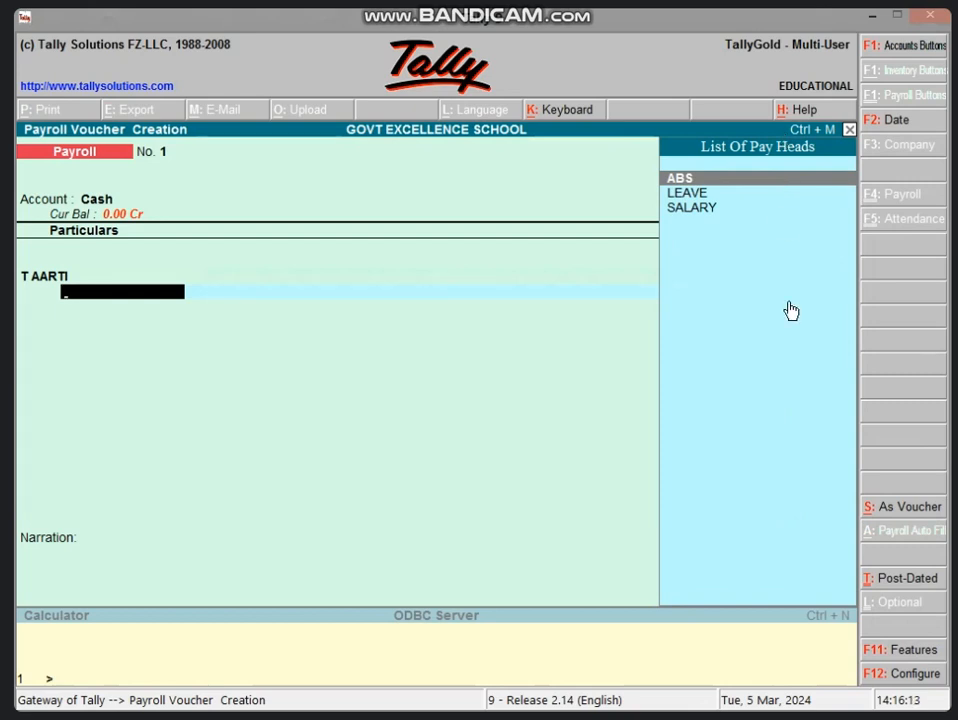
Step: Give the teacher a SALARY of 6,000 Dr and add LEAVE as the next pay head
{"action": "key", "text": "Down"}
{"action": "key", "text": "Down"}
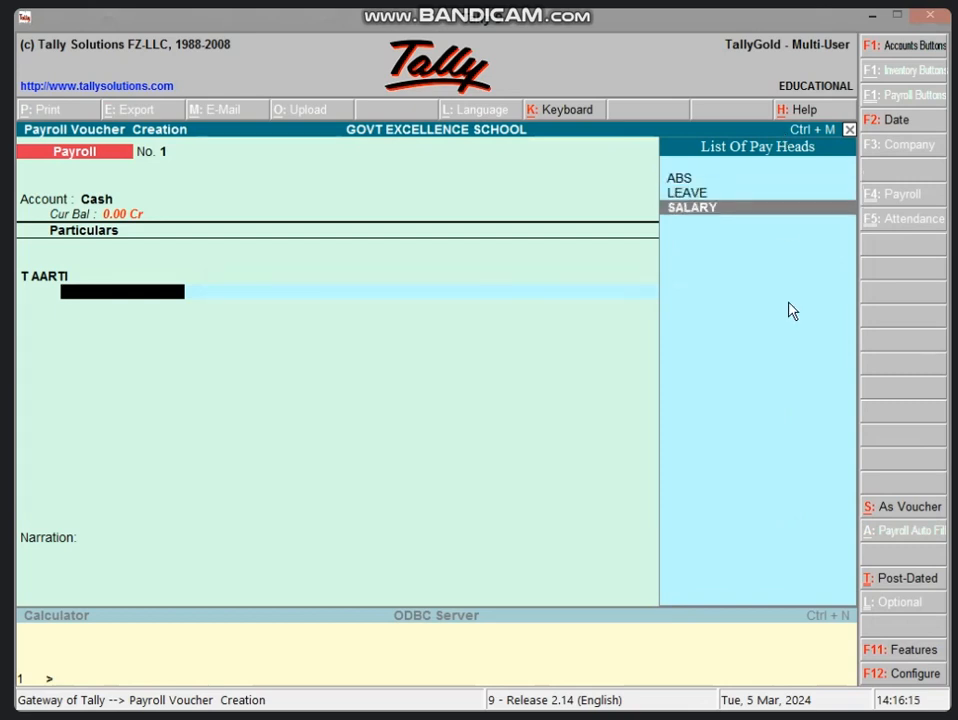
{"action": "key", "text": "Return"}
{"action": "type", "text": "6000"}
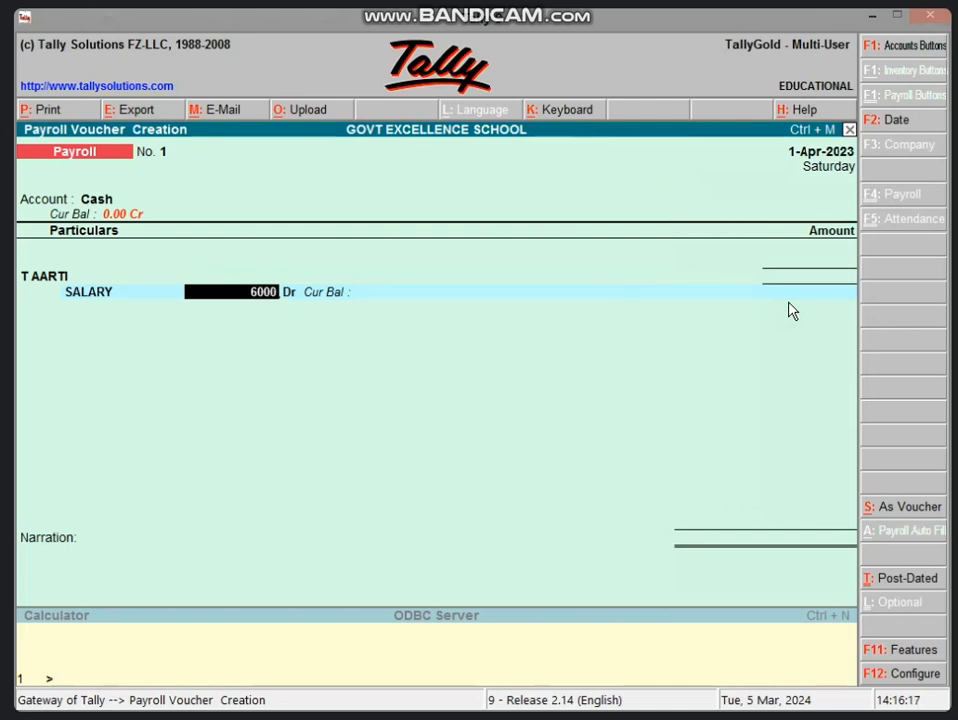
{"action": "key", "text": "Return"}
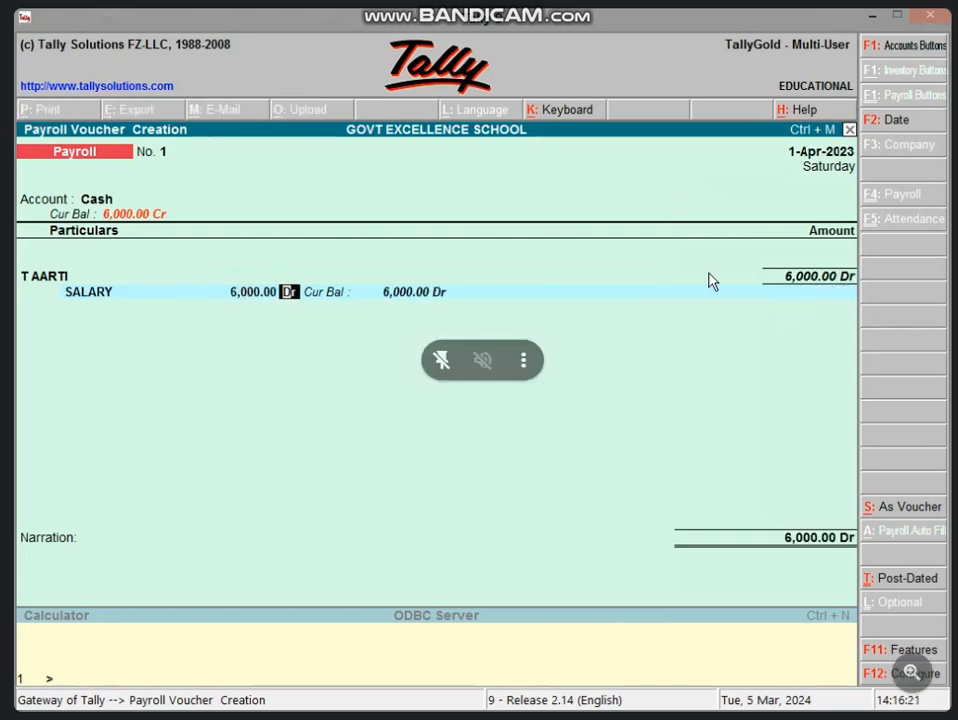
{"action": "key", "text": "Return"}
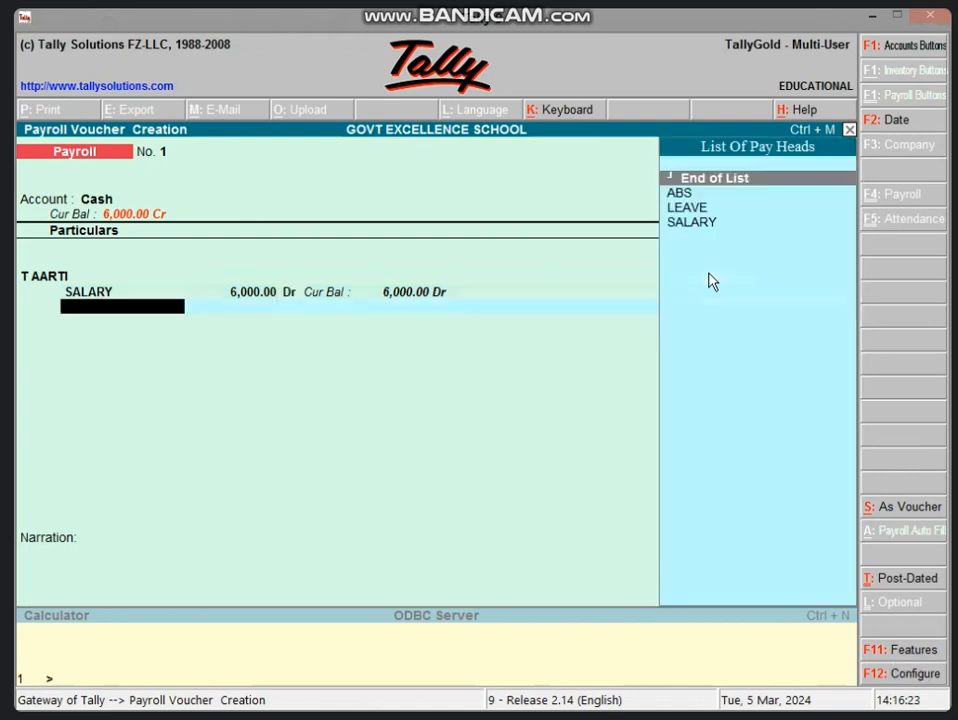
{"action": "key", "text": "Down"}
{"action": "key", "text": "Down"}
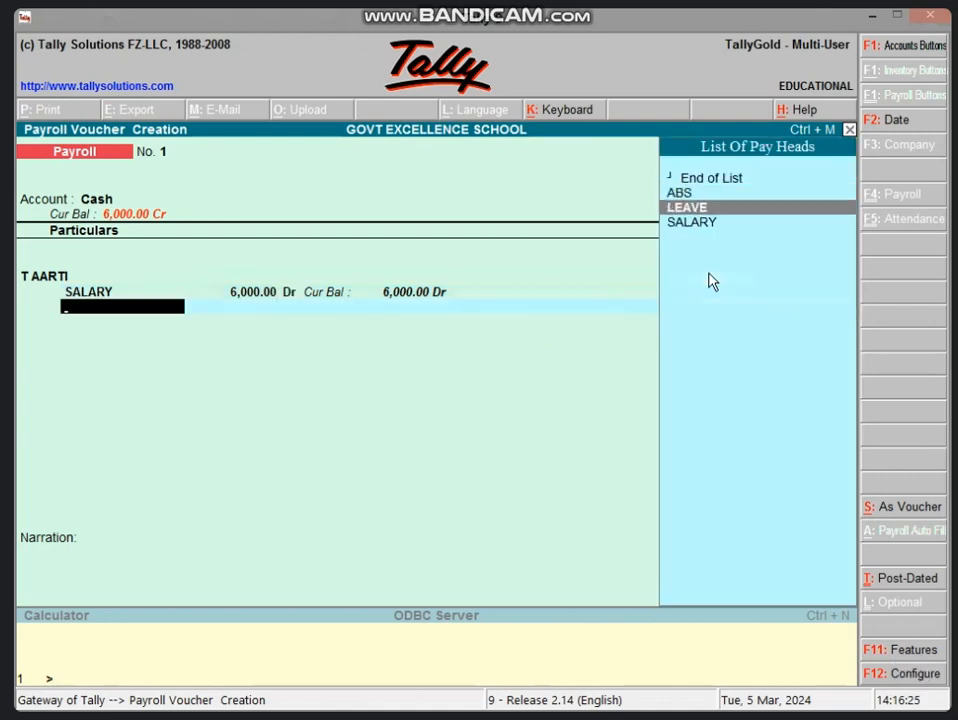
{"action": "key", "text": "Return"}
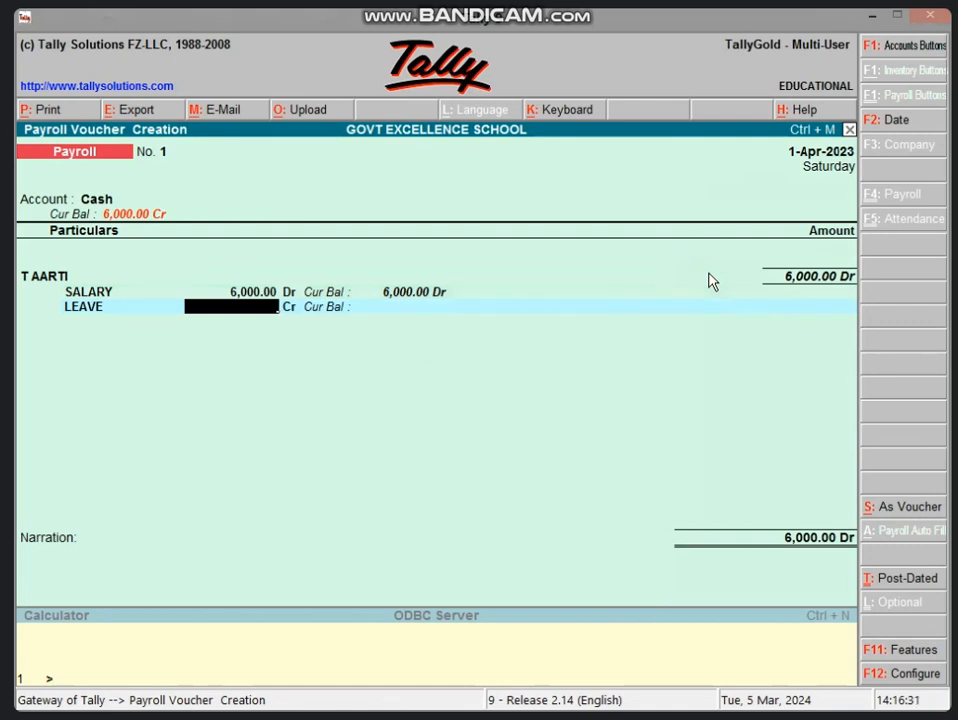
Step: Work out 6000/31 in the calculator and enter a 194 Cr LEAVE deduction for the teacher
{"action": "key", "text": "ctrl+n"}
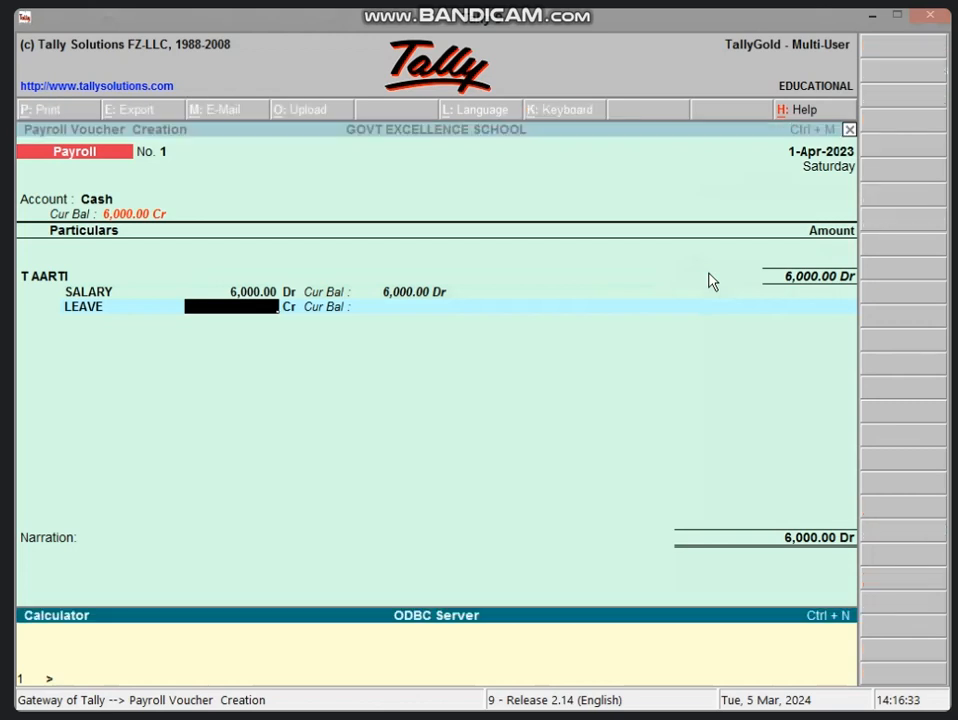
{"action": "type", "text": "6000/31"}
{"action": "key", "text": "Return"}
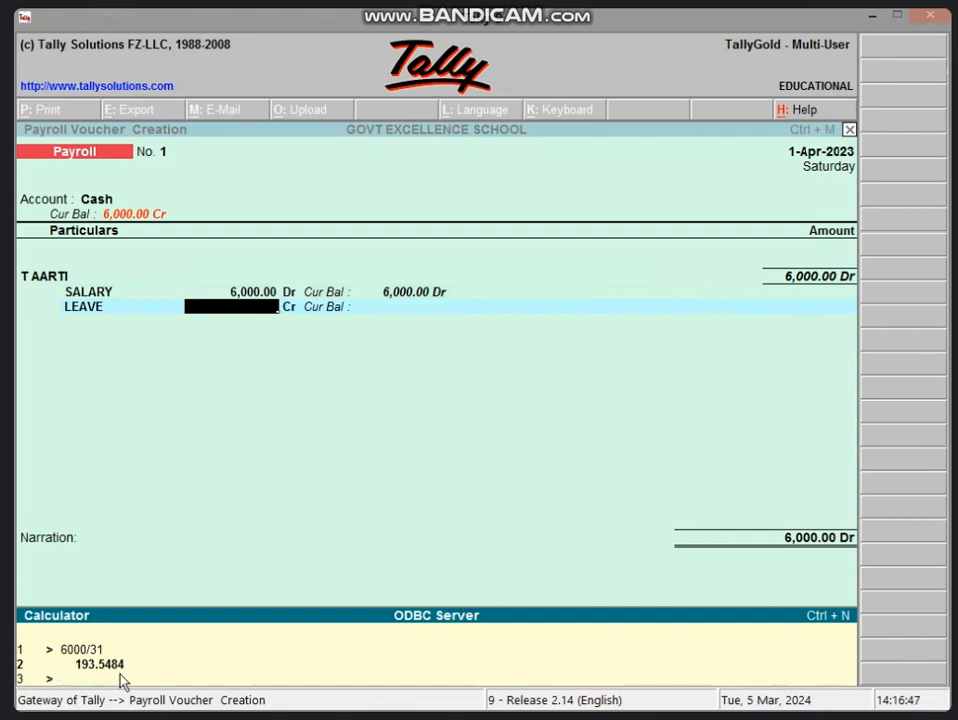
{"action": "left_click", "coordinate": [265, 312]}
{"action": "type", "text": "194"}
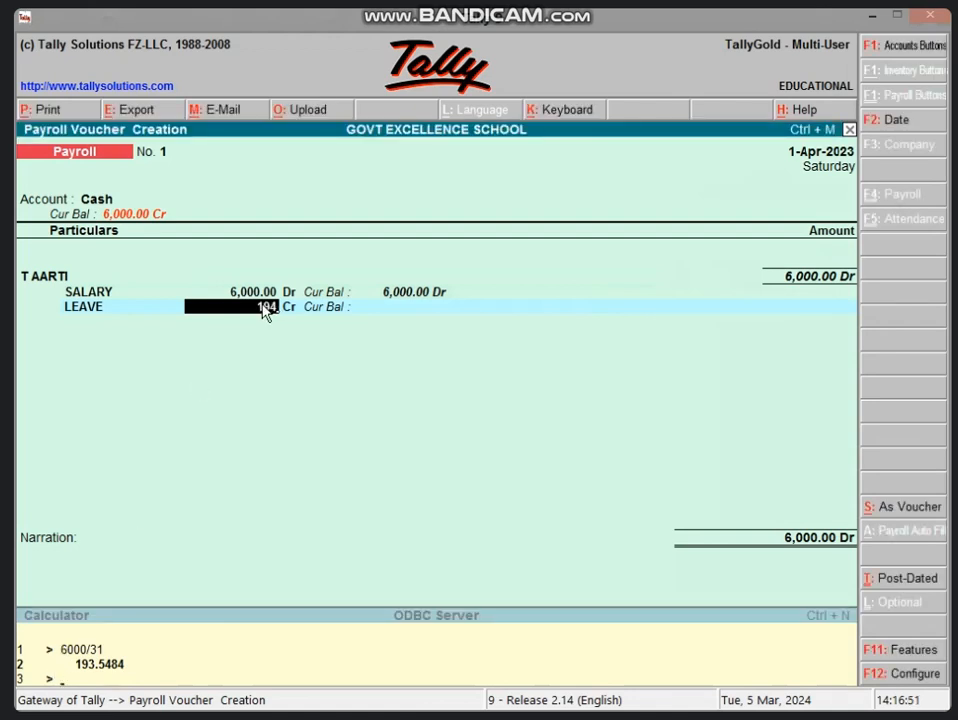
{"action": "key", "text": "Return"}
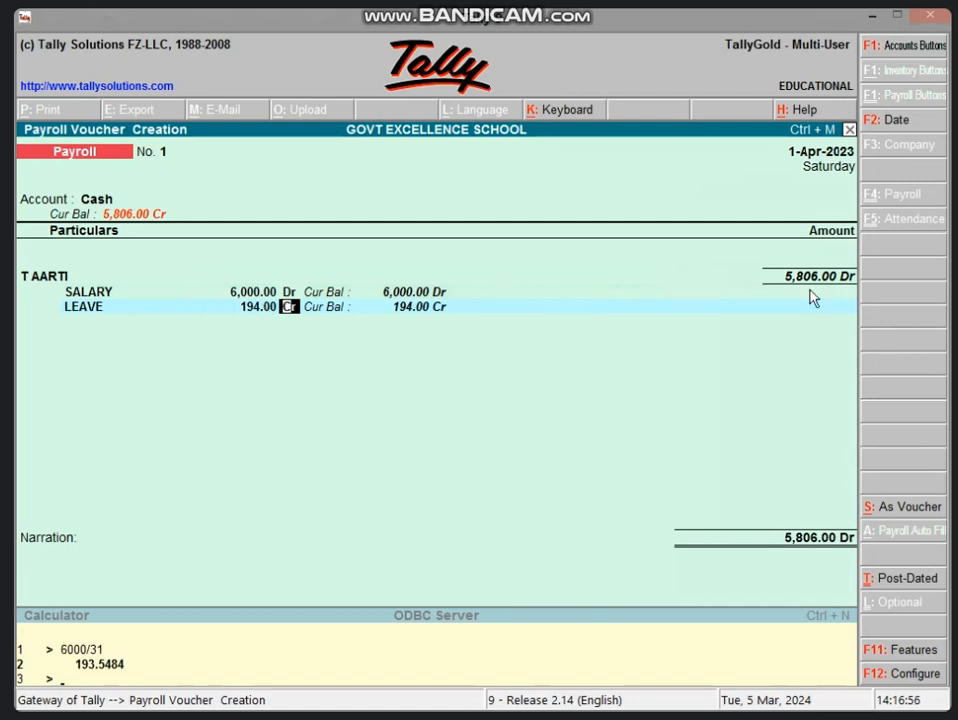
{"action": "key", "text": "Return"}
{"action": "key", "text": "Down"}
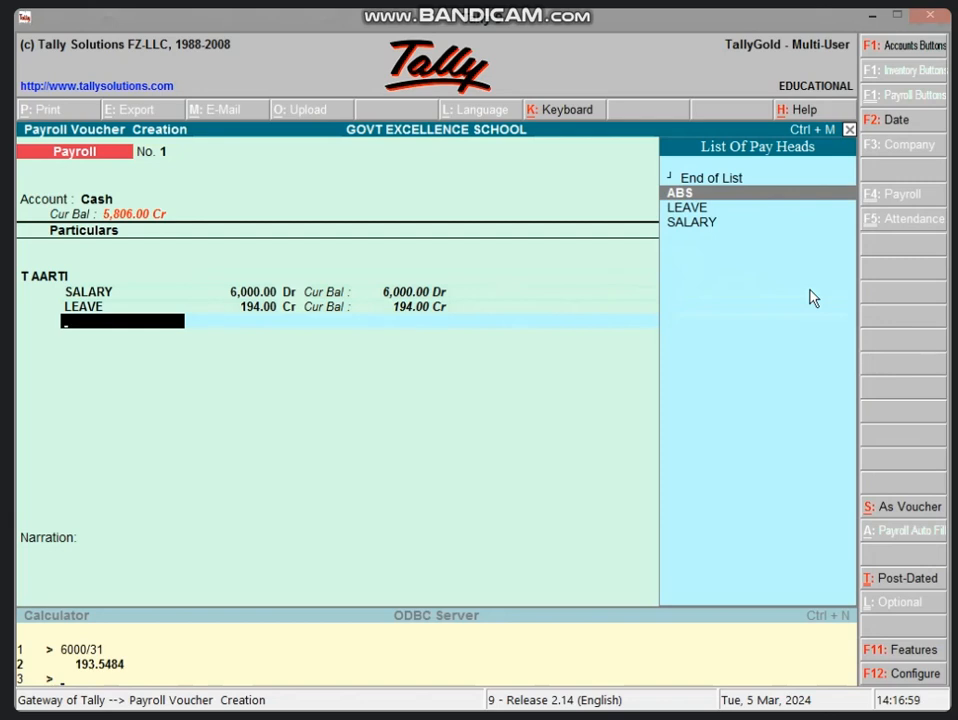
Step: Select ABS and enter a 387 deduction, calculated as 6000/31*2 in the calculator
{"action": "key", "text": "Return"}
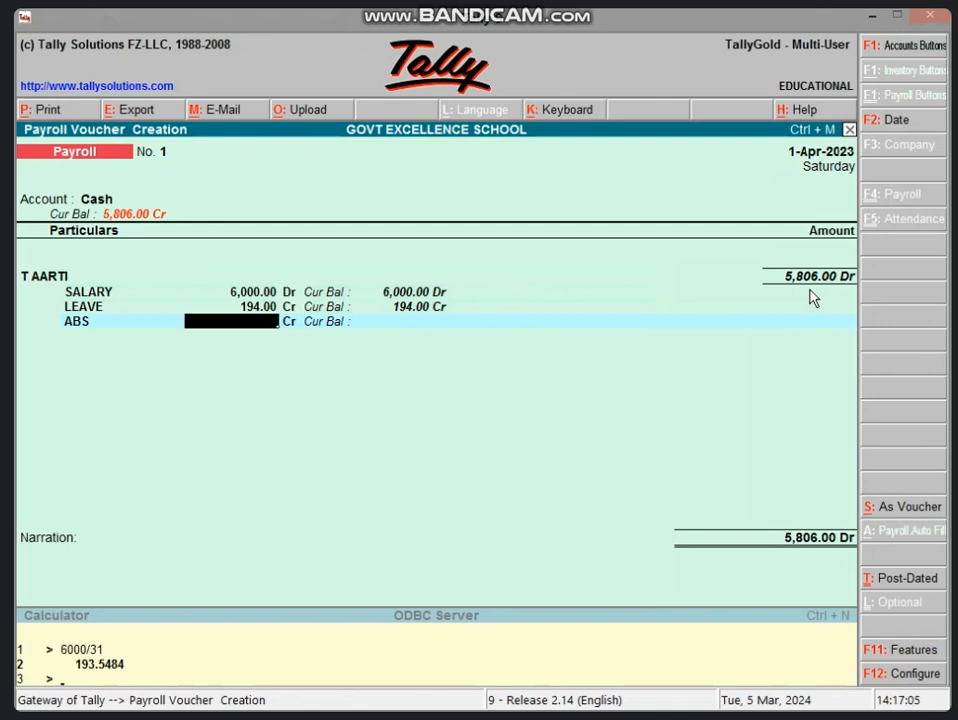
{"action": "key", "text": "ctrl+n"}
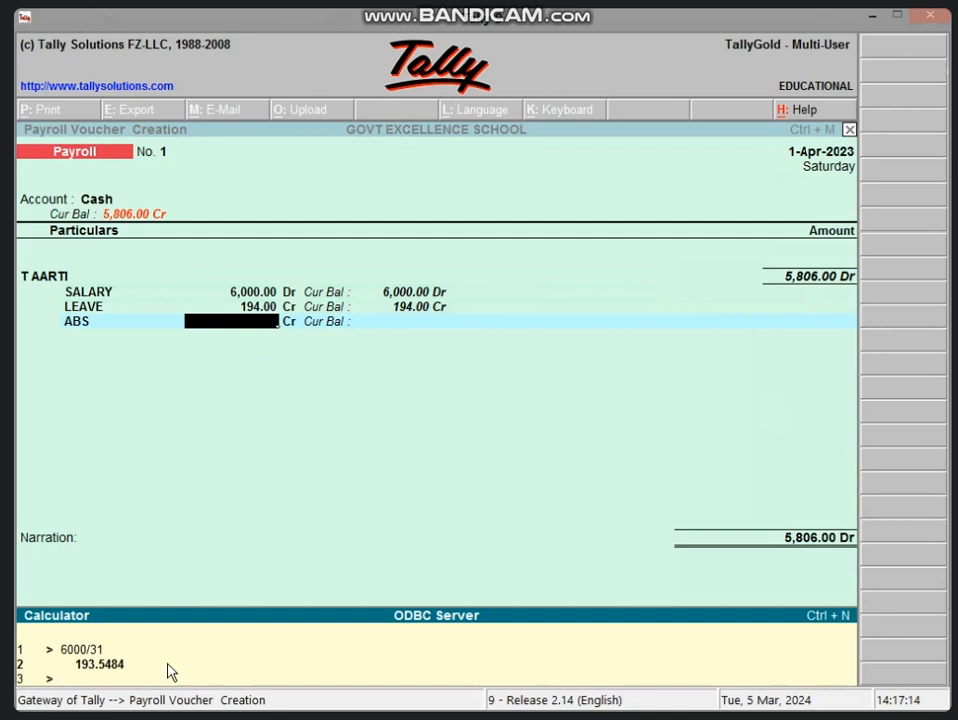
{"action": "type", "text": "194*2"}
{"action": "key", "text": "Return"}
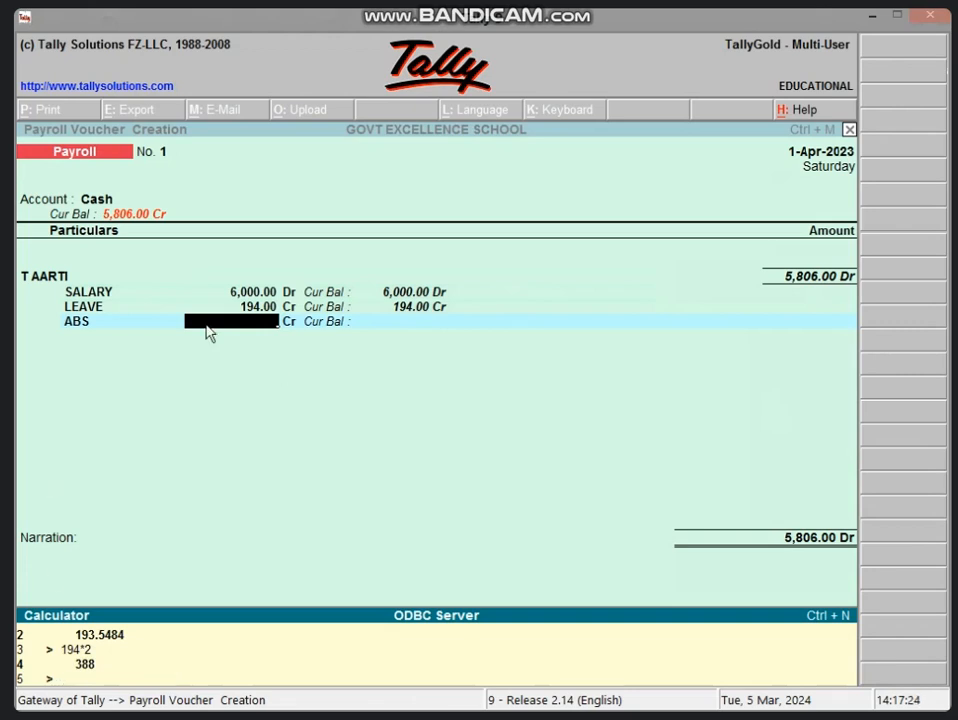
{"action": "type", "text": "6000/31*2"}
{"action": "key", "text": "Return"}
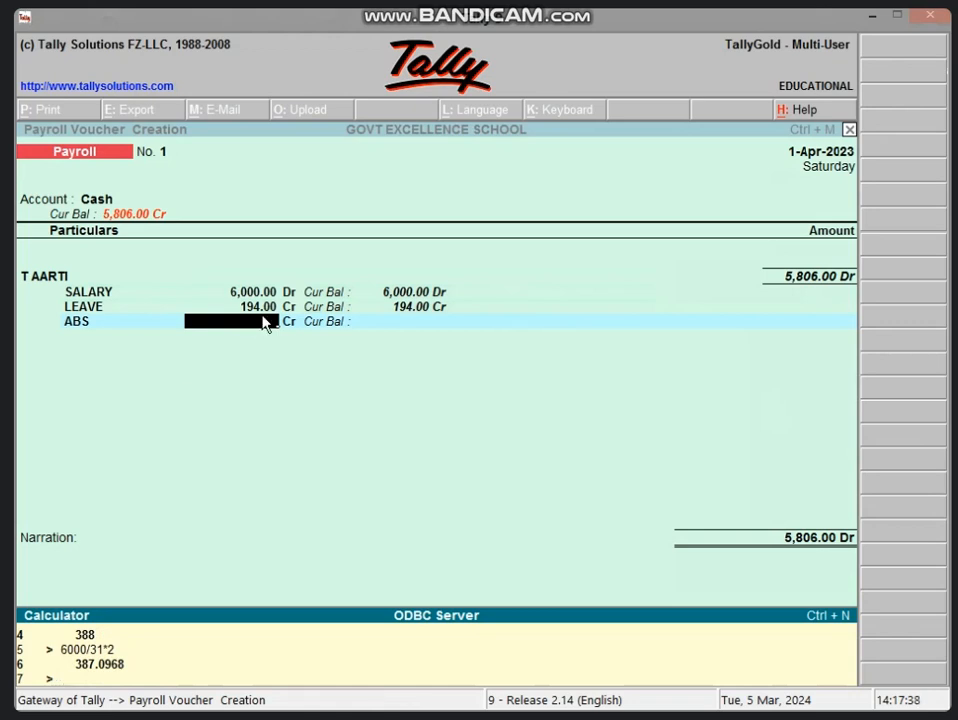
{"action": "key", "text": "ctrl+m"}
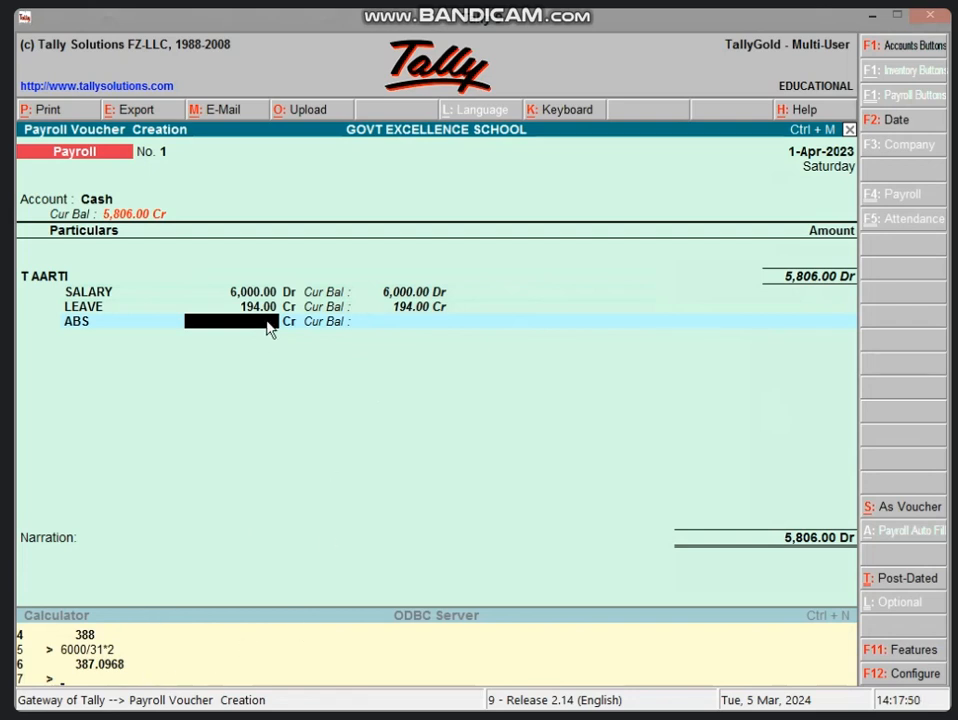
{"action": "type", "text": "387"}
{"action": "key", "text": "Return"}
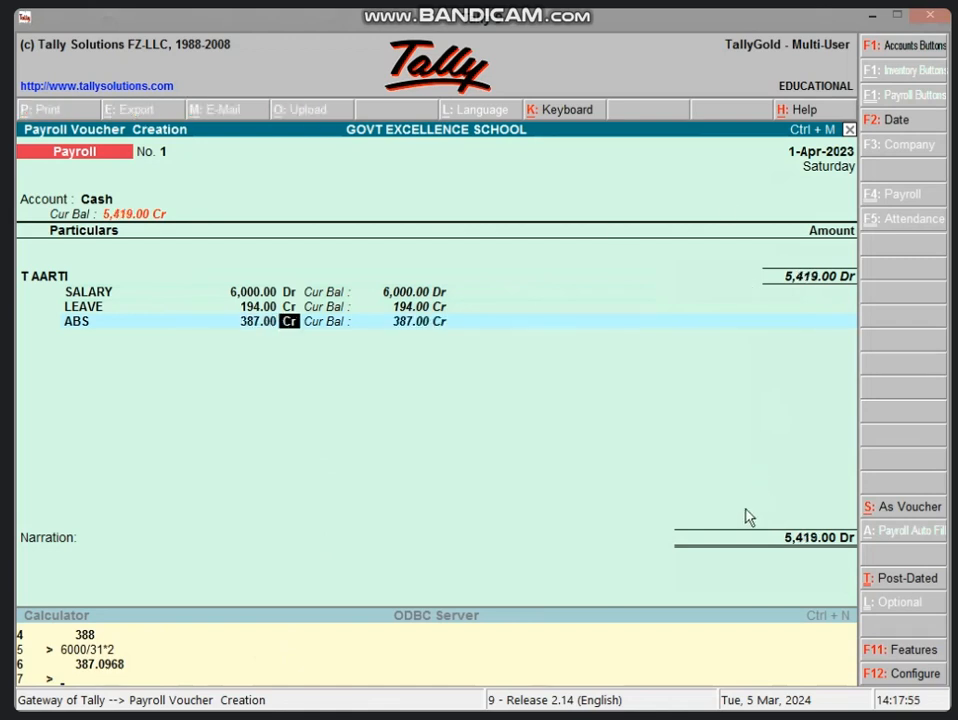
Step: Add the second employee with a 5,000 SALARY and pick ABS as his deduction pay head
{"action": "key", "text": "Return"}
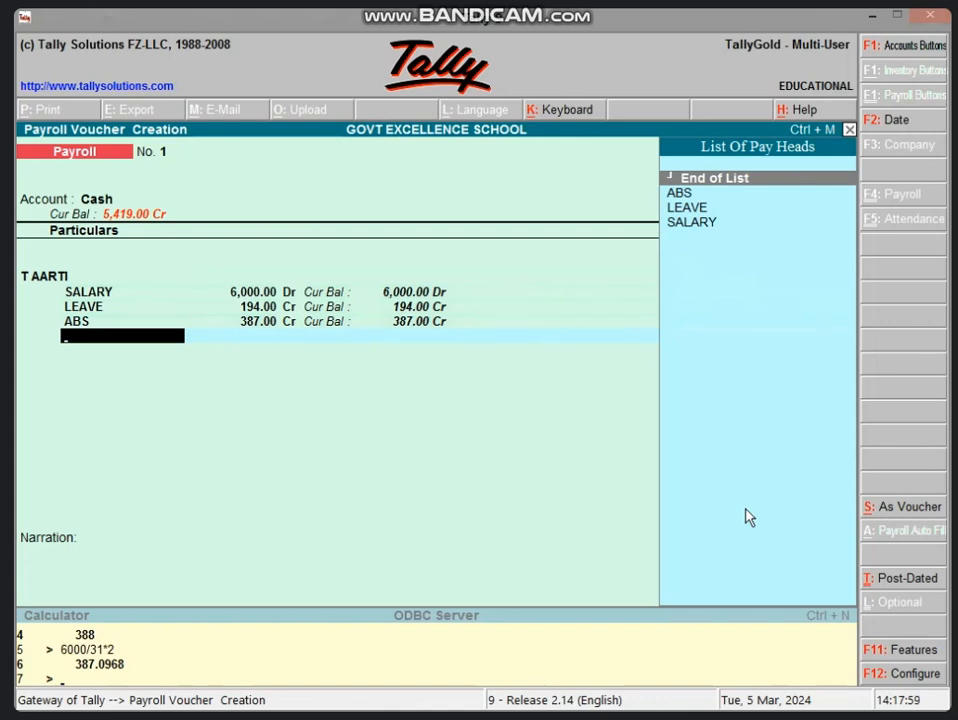
{"action": "key", "text": "Return"}
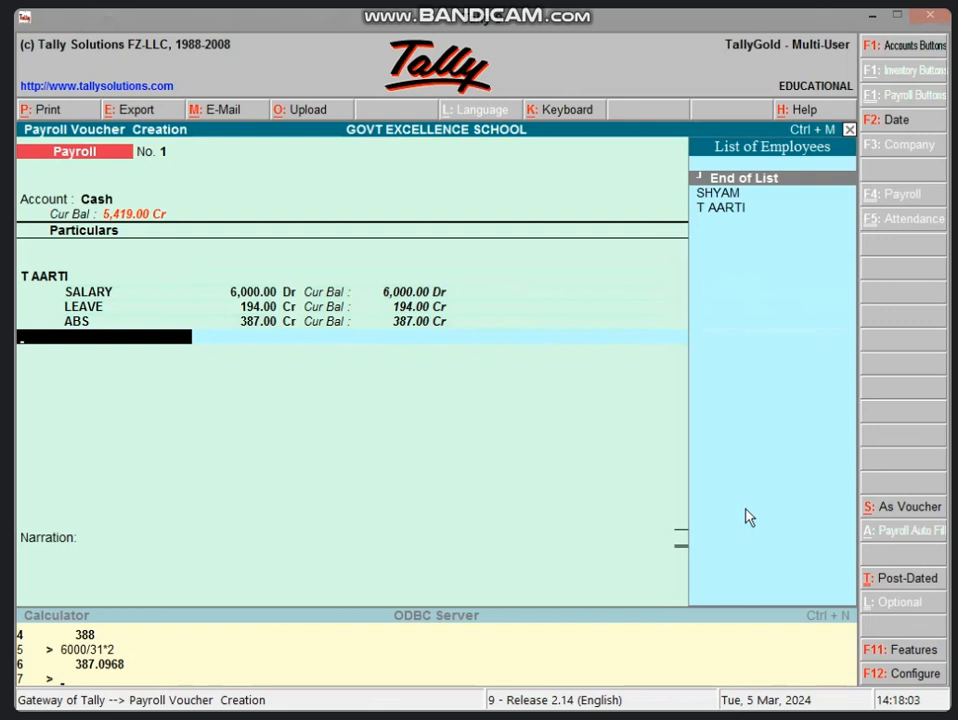
{"action": "key", "text": "Down"}
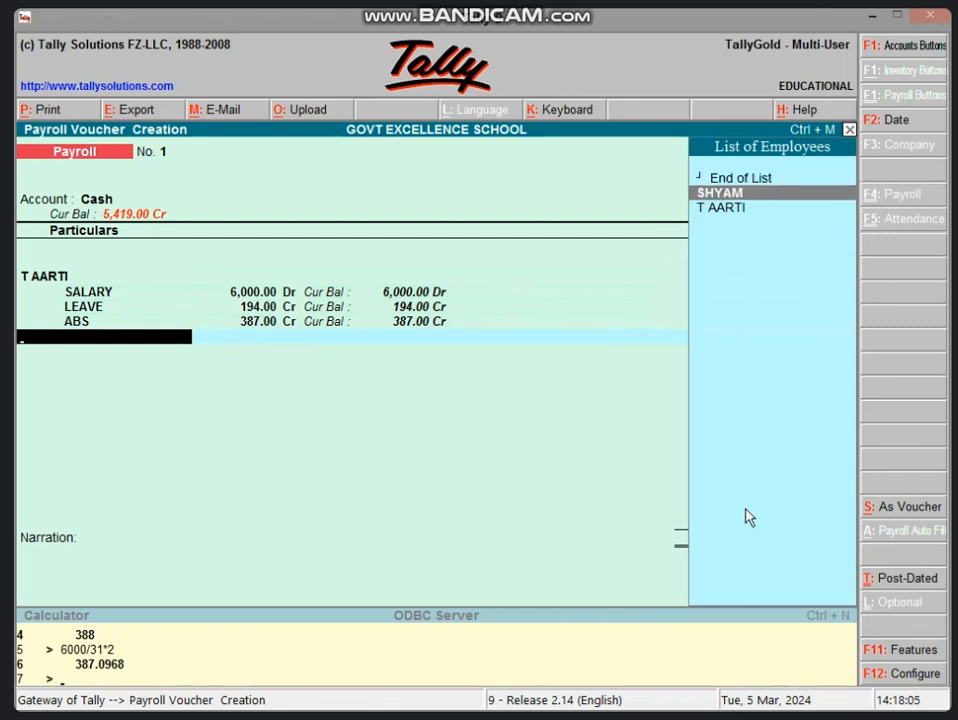
{"action": "key", "text": "Return"}
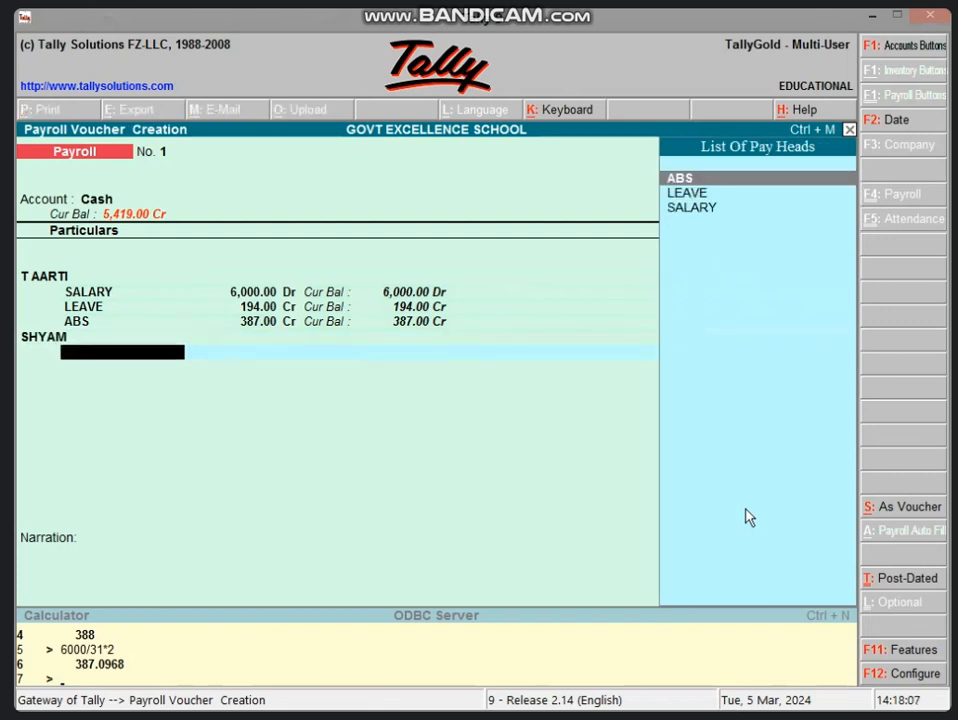
{"action": "key", "text": "Down"}
{"action": "key", "text": "Down"}
{"action": "key", "text": "Return"}
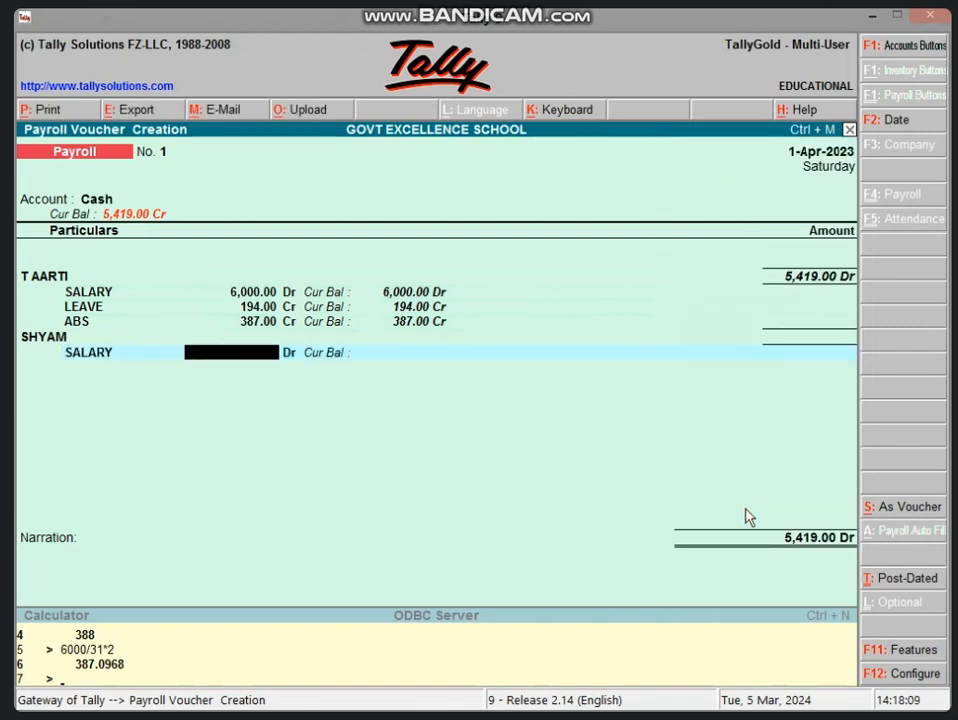
{"action": "type", "text": "5000"}
{"action": "key", "text": "Return"}
{"action": "key", "text": "Return"}
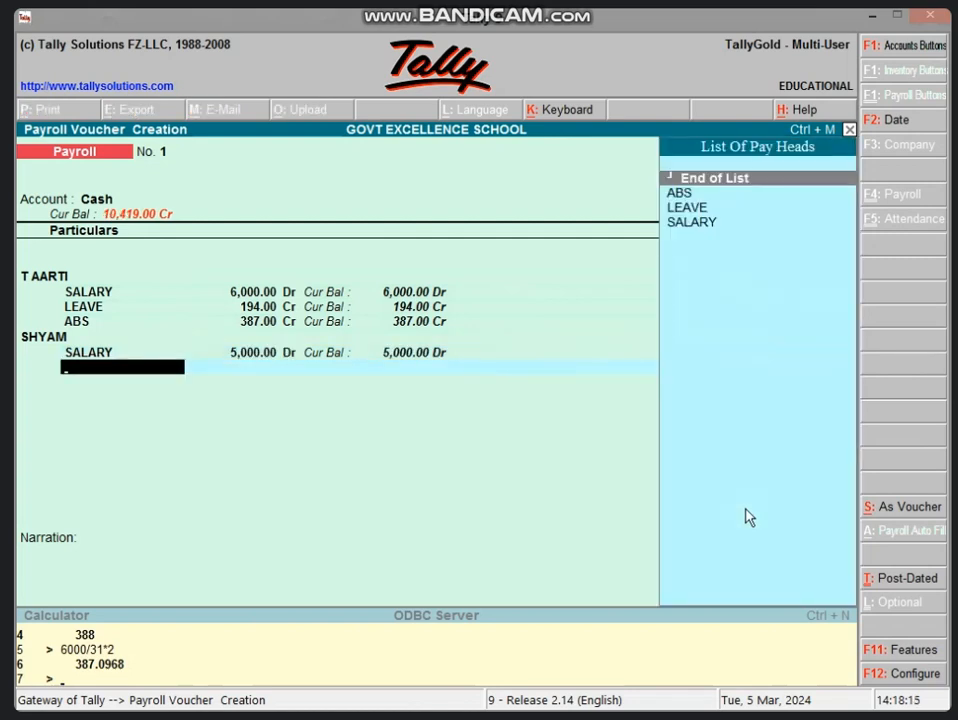
{"action": "key", "text": "Down"}
{"action": "key", "text": "Down"}
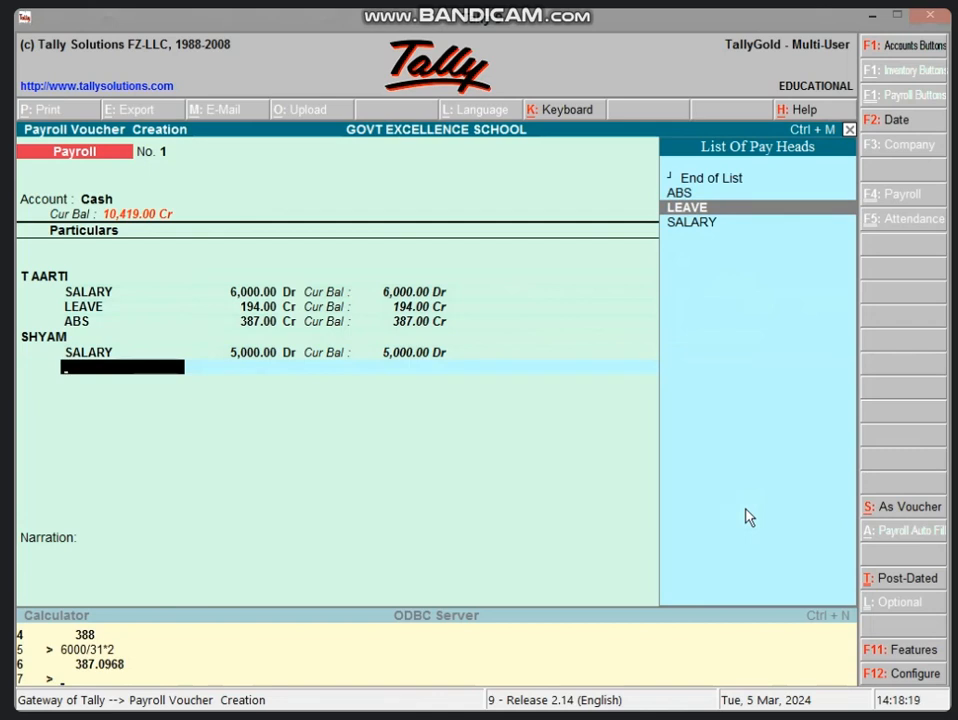
{"action": "key", "text": "Up"}
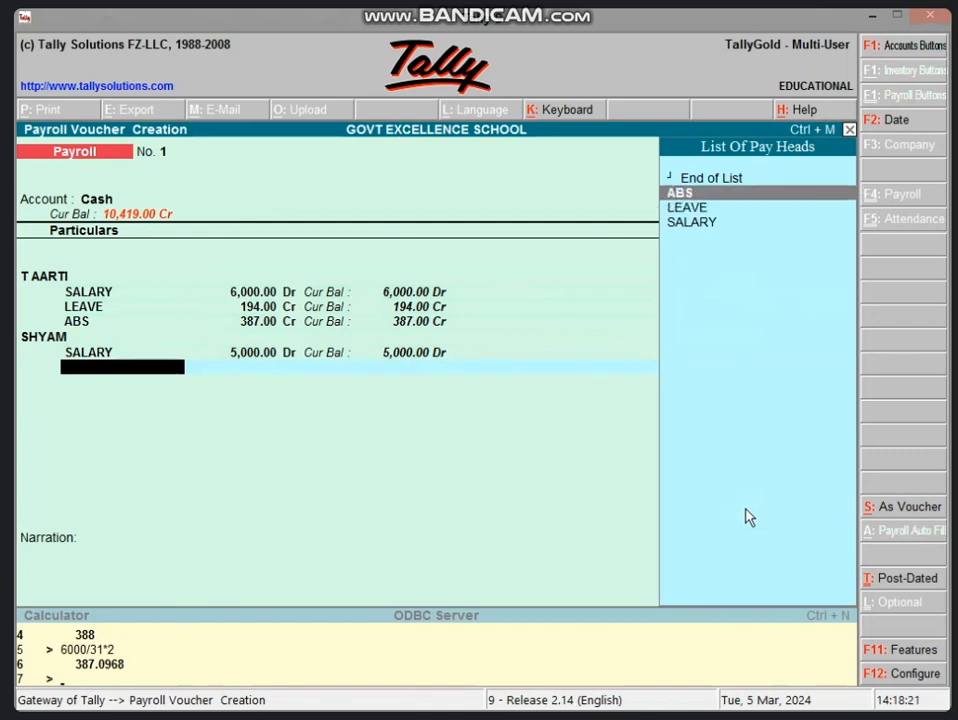
{"action": "key", "text": "Return"}
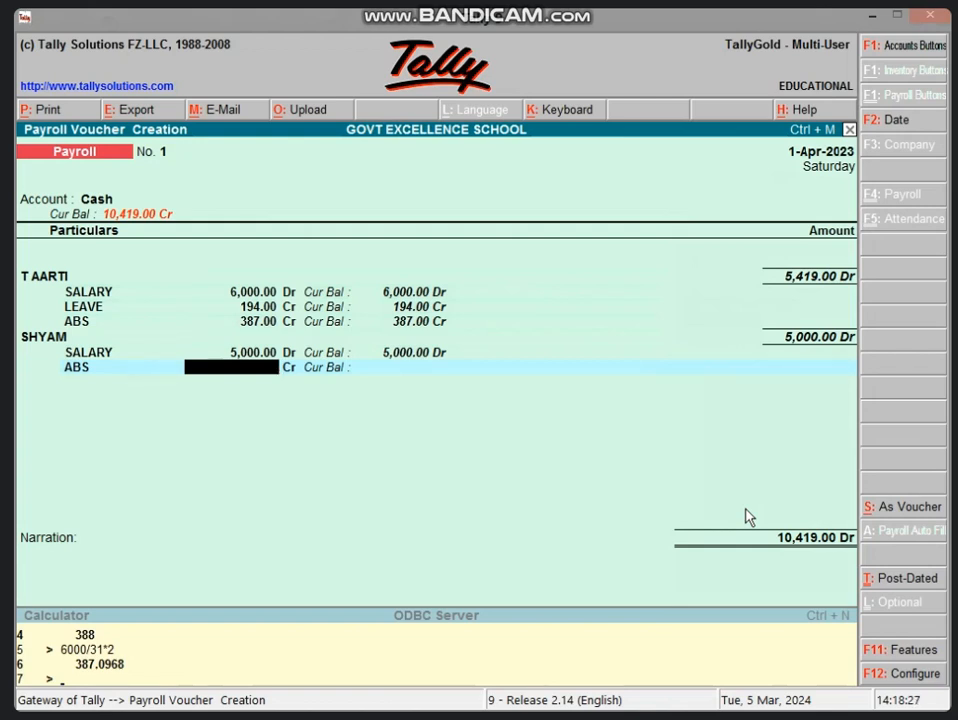
Step: Calculate 5000/31*2 and enter a 323 Cr ABS deduction, leaving the second employee 4,677
{"action": "key", "text": "ctrl+n"}
{"action": "type", "text": "5"}
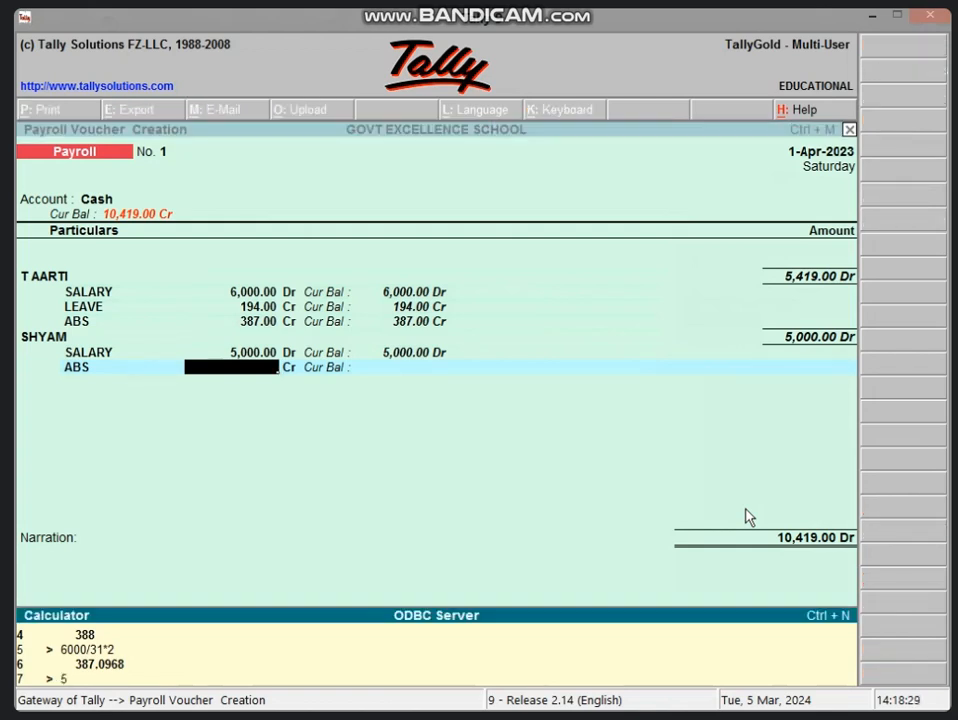
{"action": "type", "text": "000/31*2"}
{"action": "key", "text": "Return"}
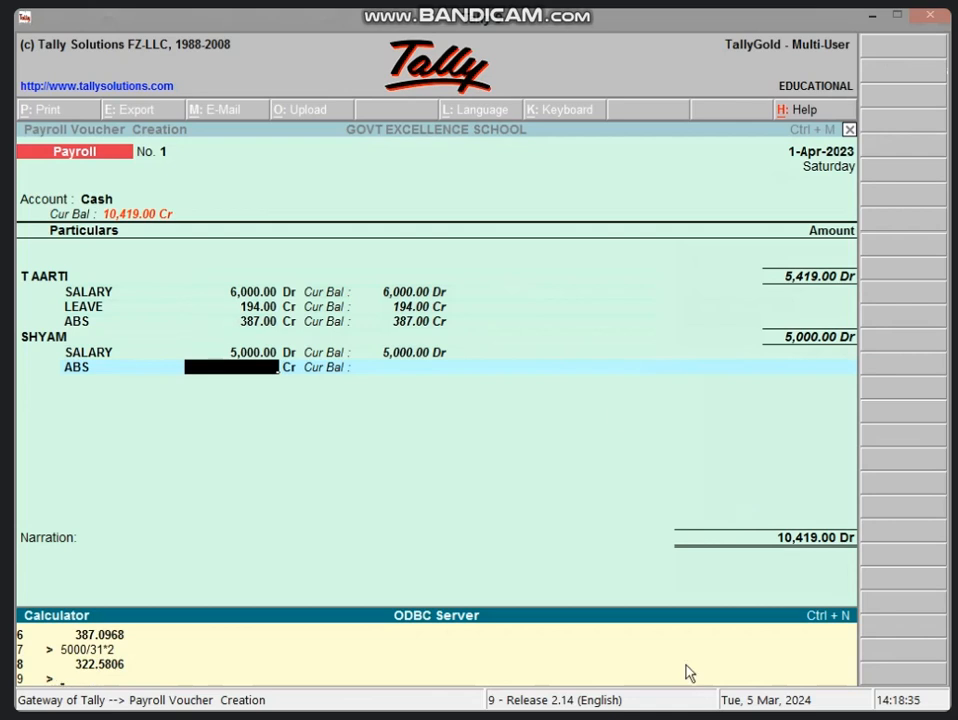
{"action": "left_click", "coordinate": [259, 376]}
{"action": "type", "text": "323"}
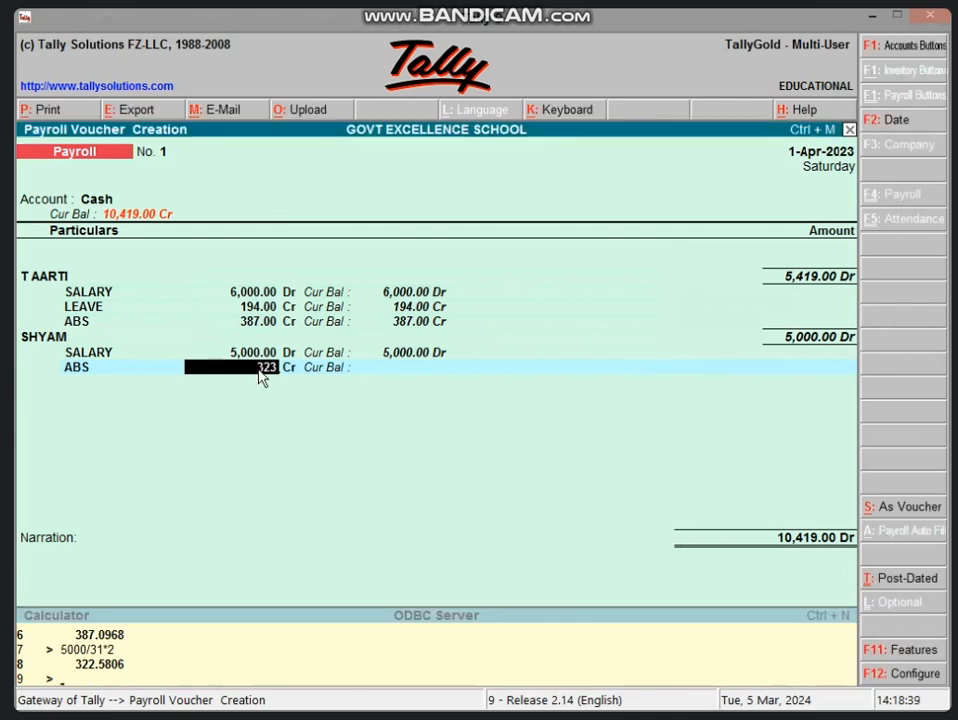
{"action": "key", "text": "Return"}
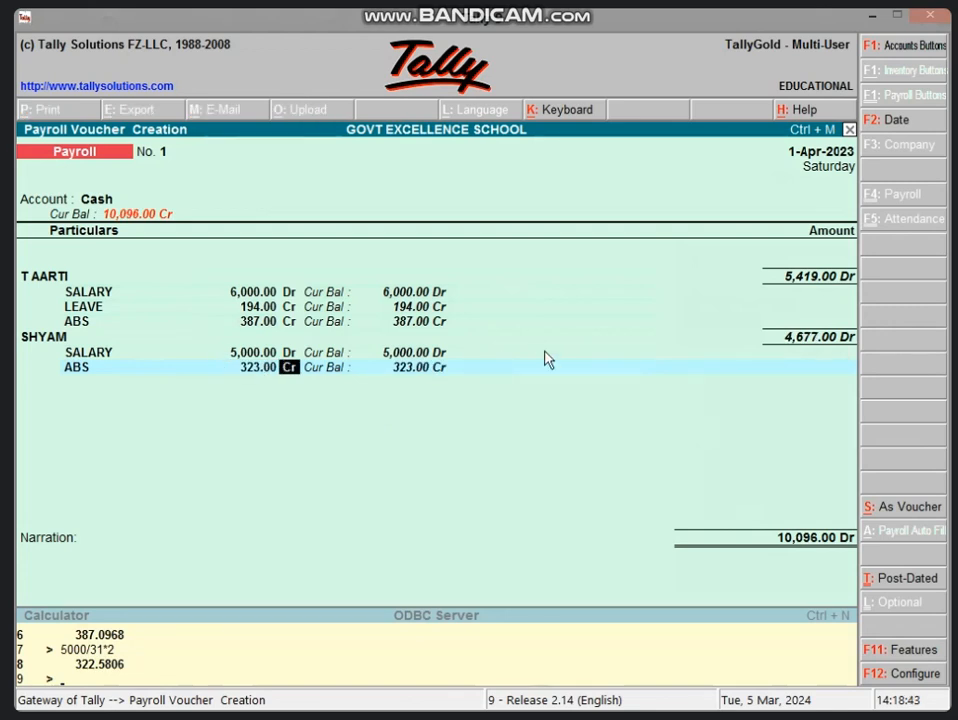
{"action": "key", "text": "Return"}
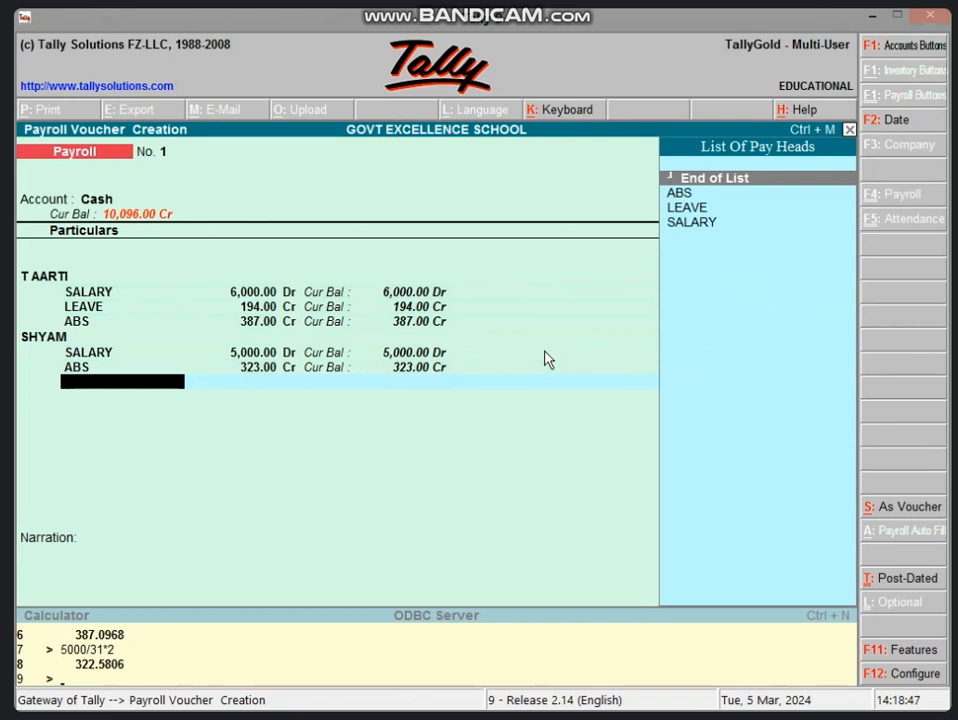
Step: Close the empty pay-head and employee rows to reach Narration, with the voucher at 10,096 Dr
{"action": "key", "text": "Return"}
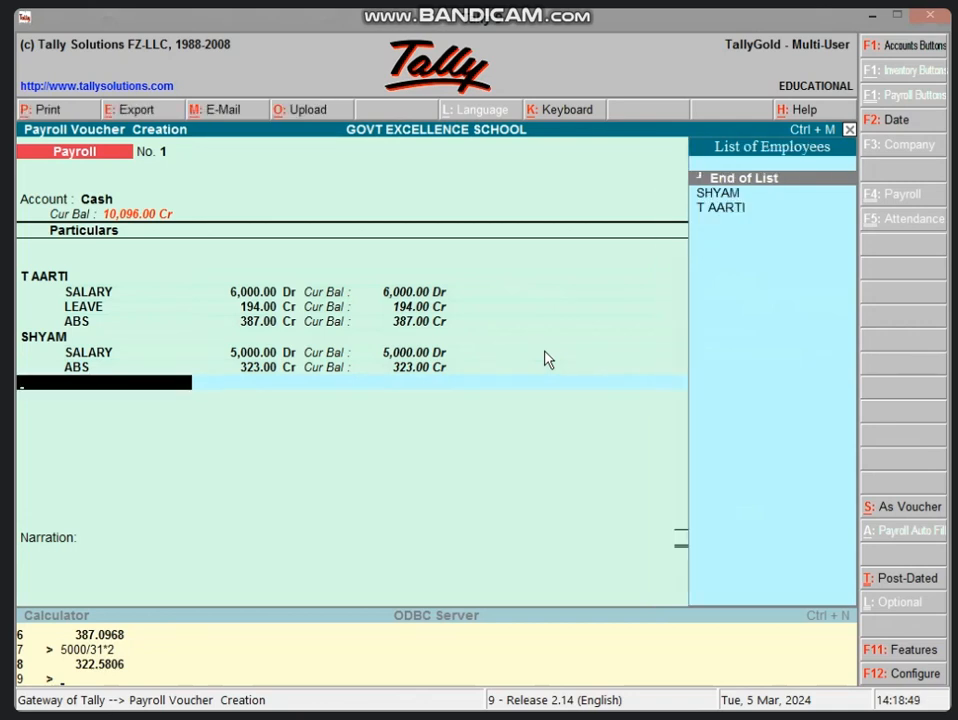
{"action": "key", "text": "Return"}
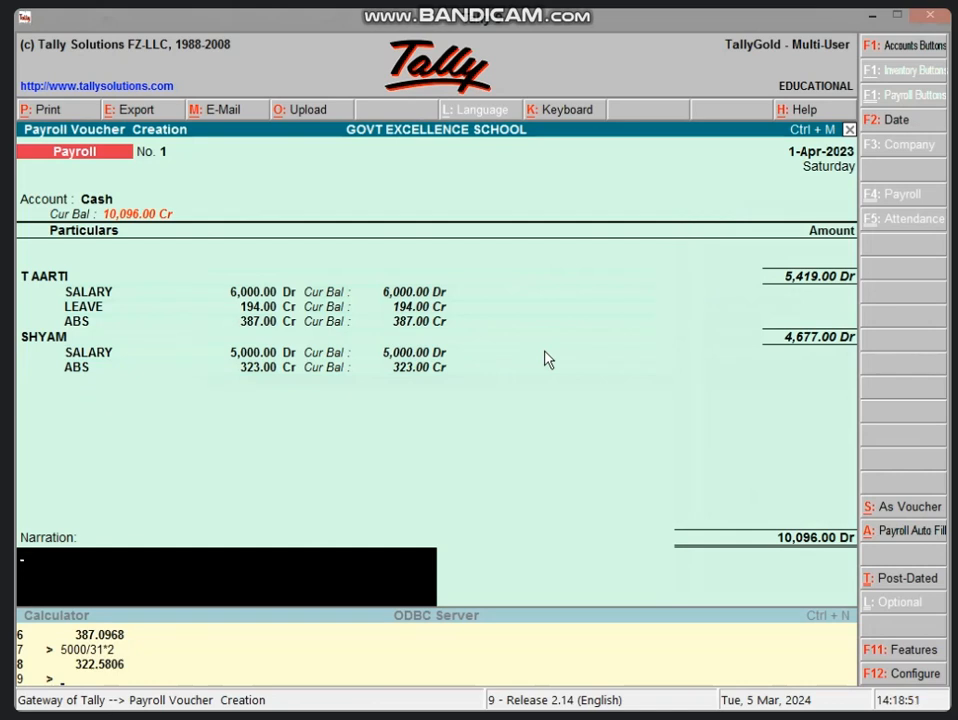